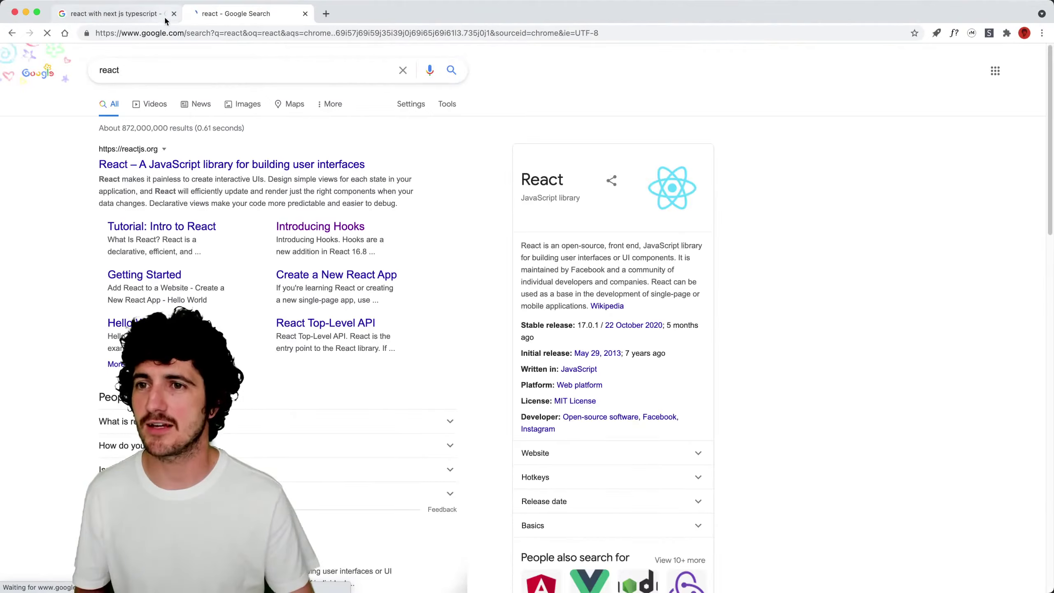
- Make the Google results for 'react' full screen and bring up the Wikipedia link's context menu
{"action": "key", "text": "ctrl+super+f"}
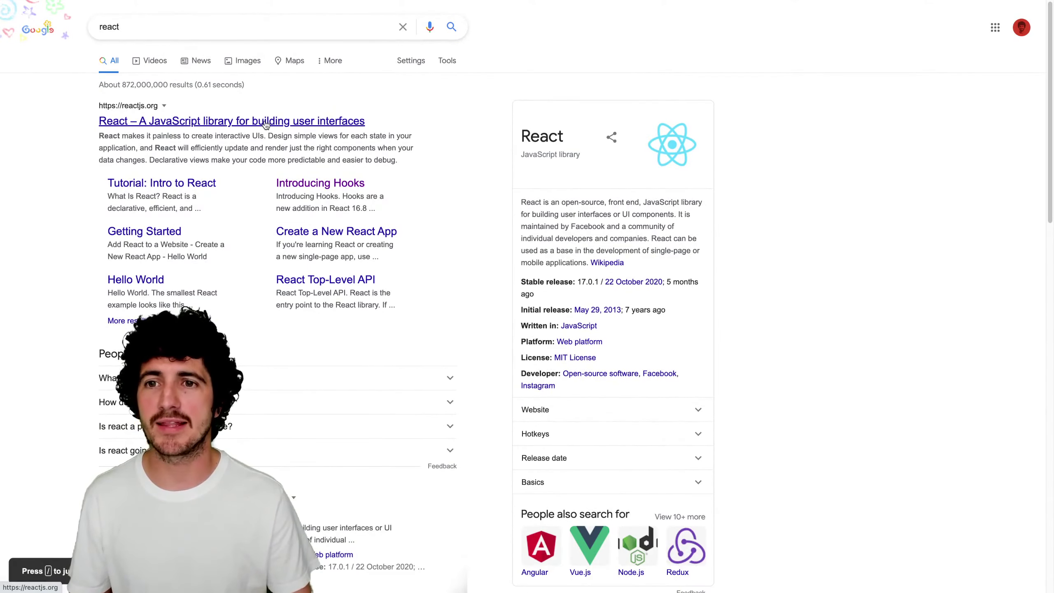
{"action": "right_click", "coordinate": [605, 266]}
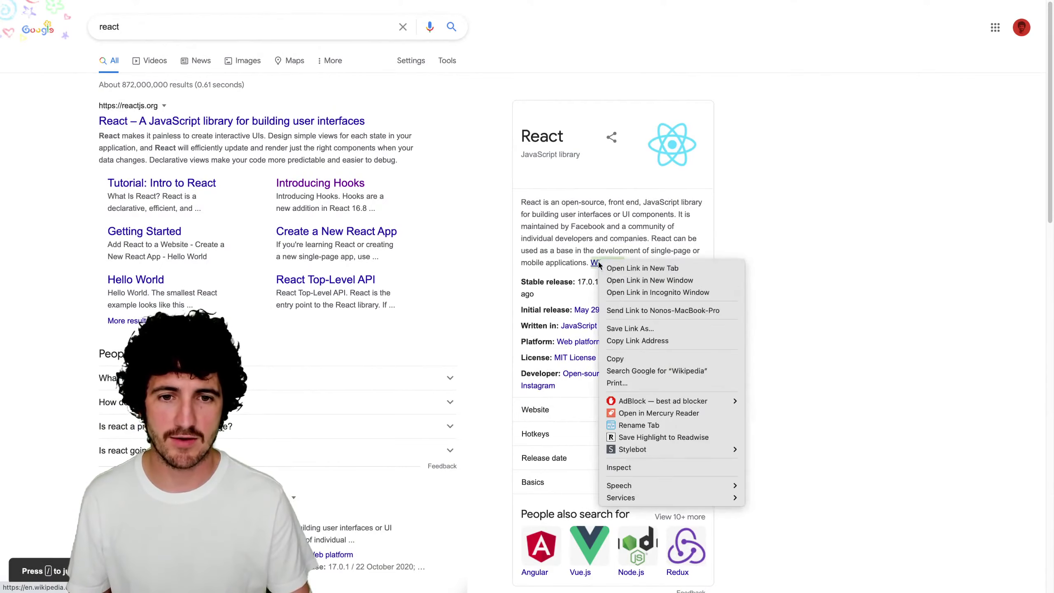
- Open the React Wikipedia article in a new tab, switch to it, and scroll its infobox
{"action": "left_click", "coordinate": [642, 268]}
{"action": "key", "text": "ctrl+Tab"}
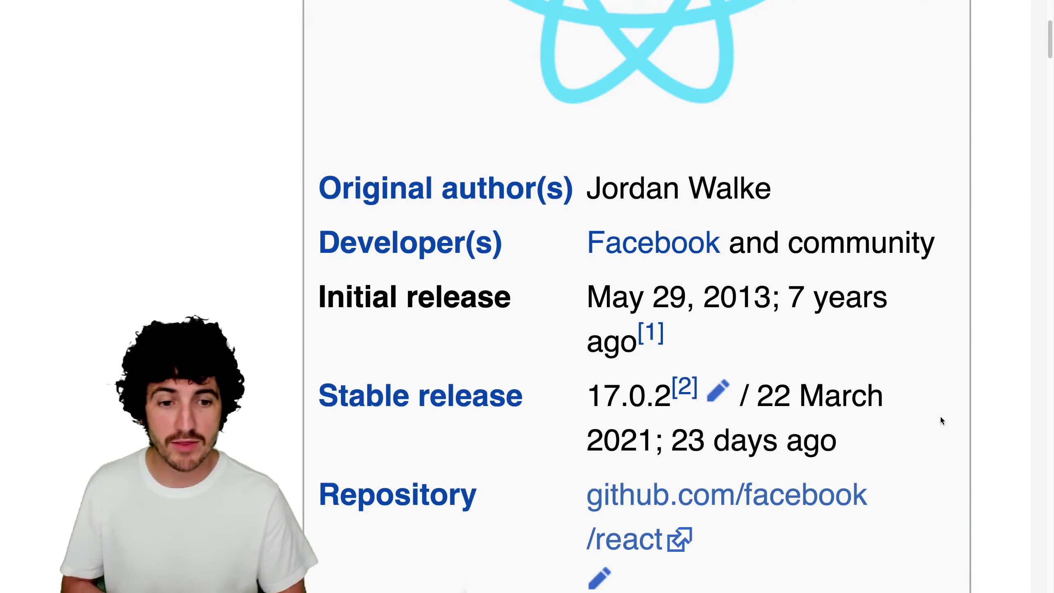
{"action": "scroll", "coordinate": [939, 415], "scroll_direction": "down", "scroll_amount": 5}
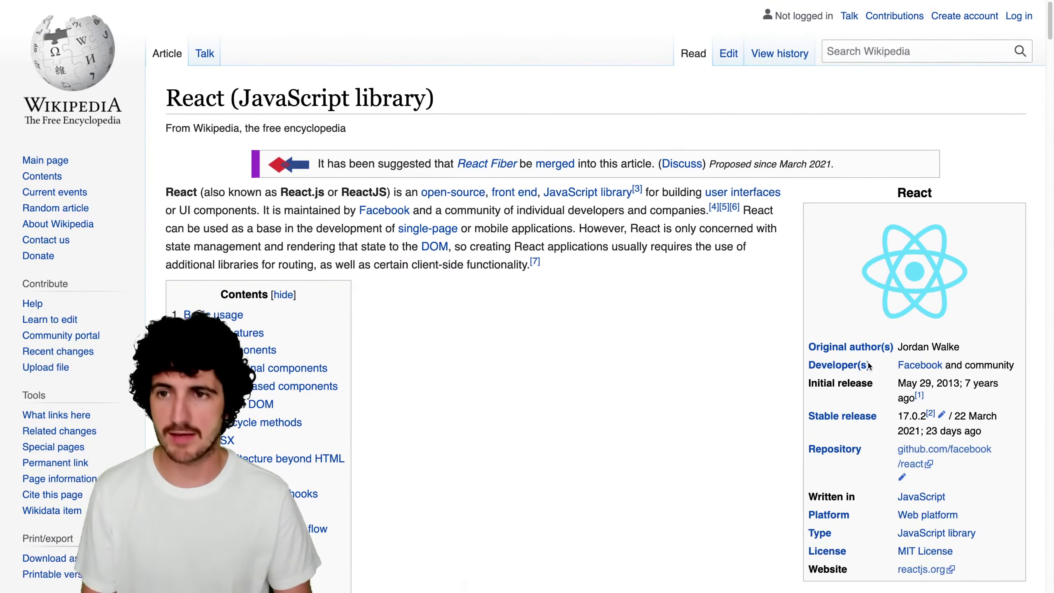
{"action": "left_click", "coordinate": [868, 53]}
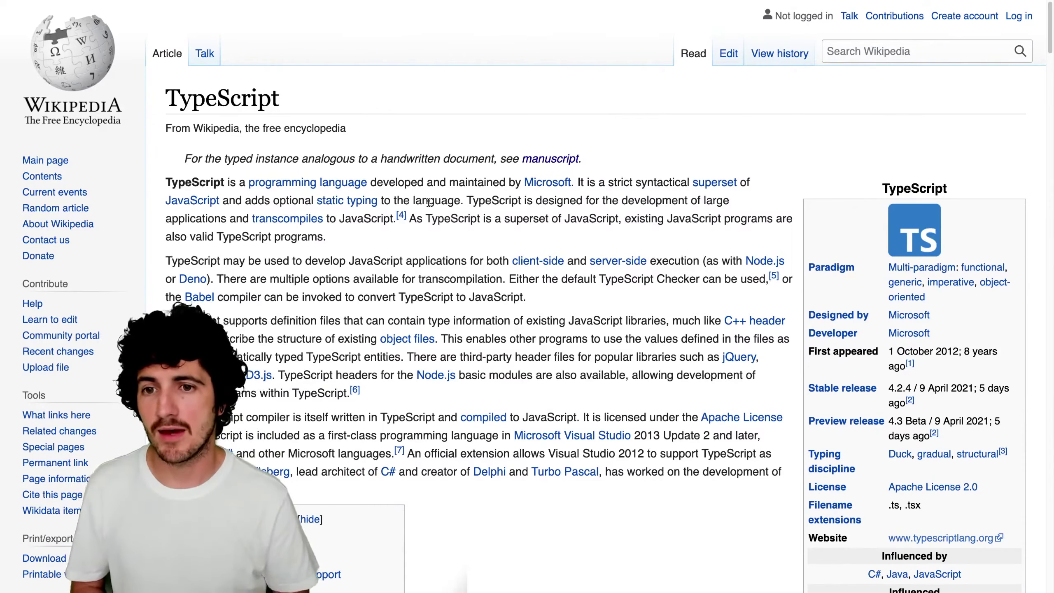
{"action": "key", "text": "Return"}
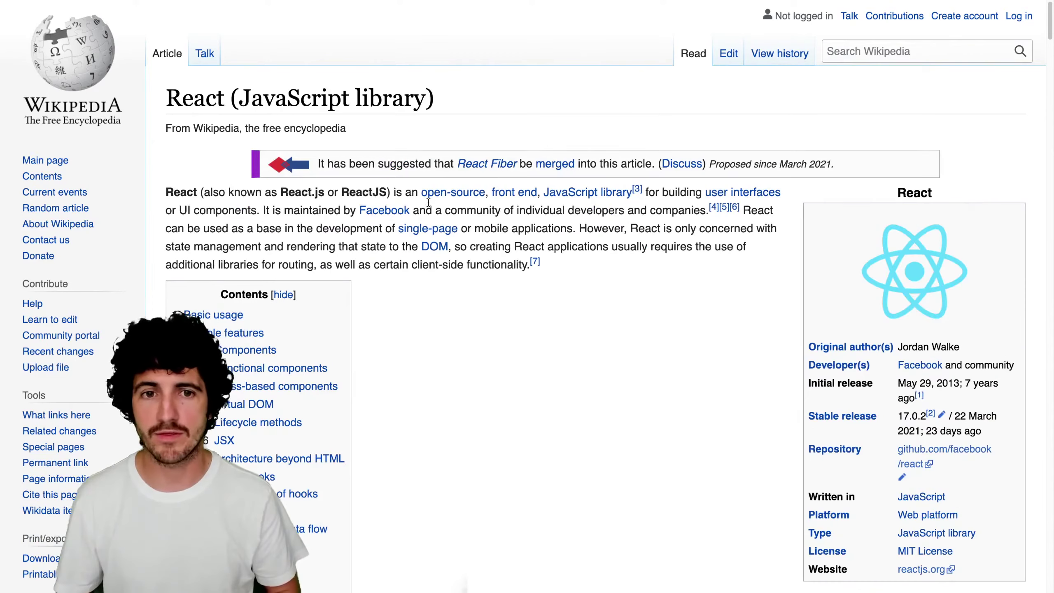
- Jump to the Basic usage section from Contents and highlight line 1 of the JSX sample
{"action": "scroll", "coordinate": [359, 309], "scroll_direction": "down", "scroll_amount": 4}
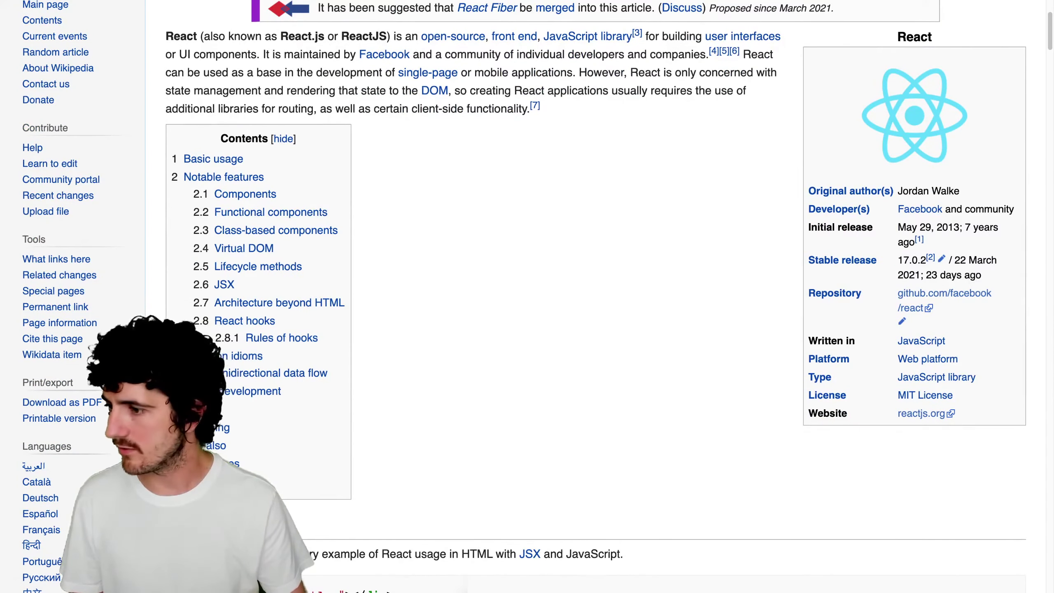
{"action": "mouse_move", "coordinate": [1050, 291]}
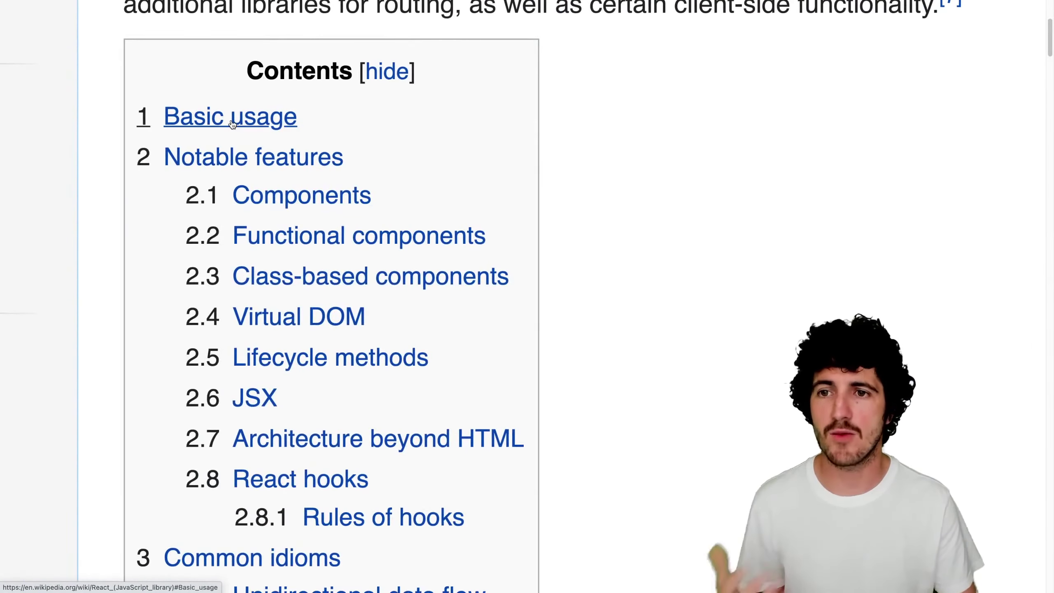
{"action": "left_click", "coordinate": [223, 125]}
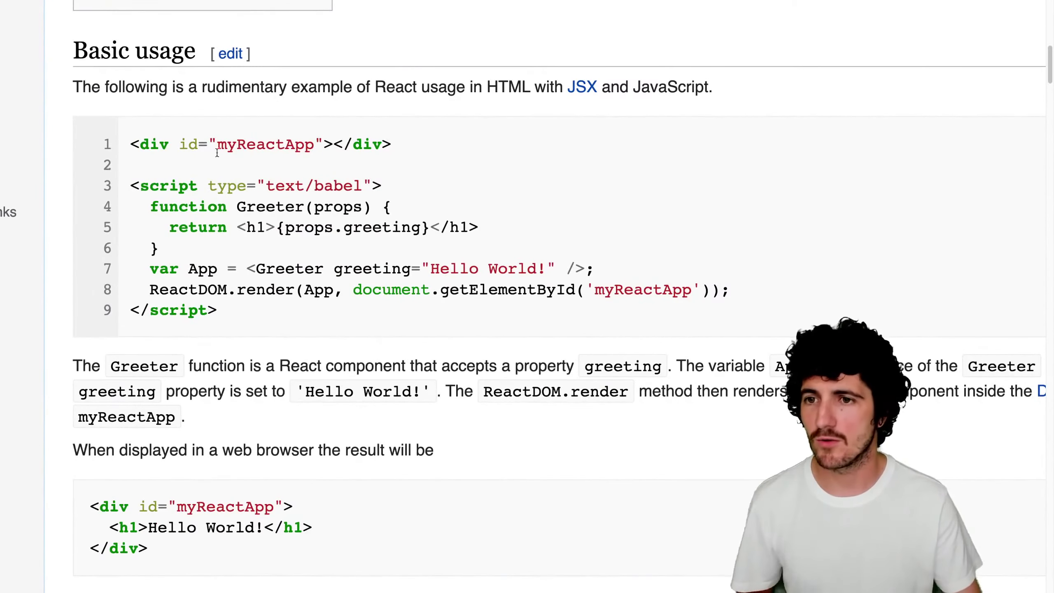
{"action": "left_click_drag", "start_coordinate": [147, 144], "coordinate": [430, 149]}
{"action": "left_click", "coordinate": [430, 149]}
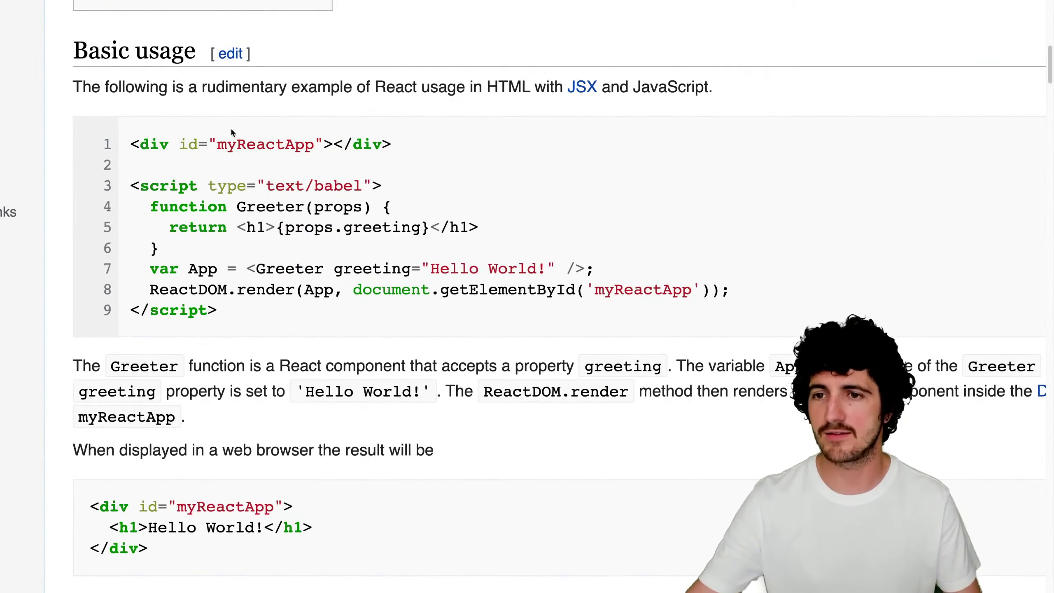
{"action": "left_click_drag", "start_coordinate": [132, 144], "coordinate": [453, 182]}
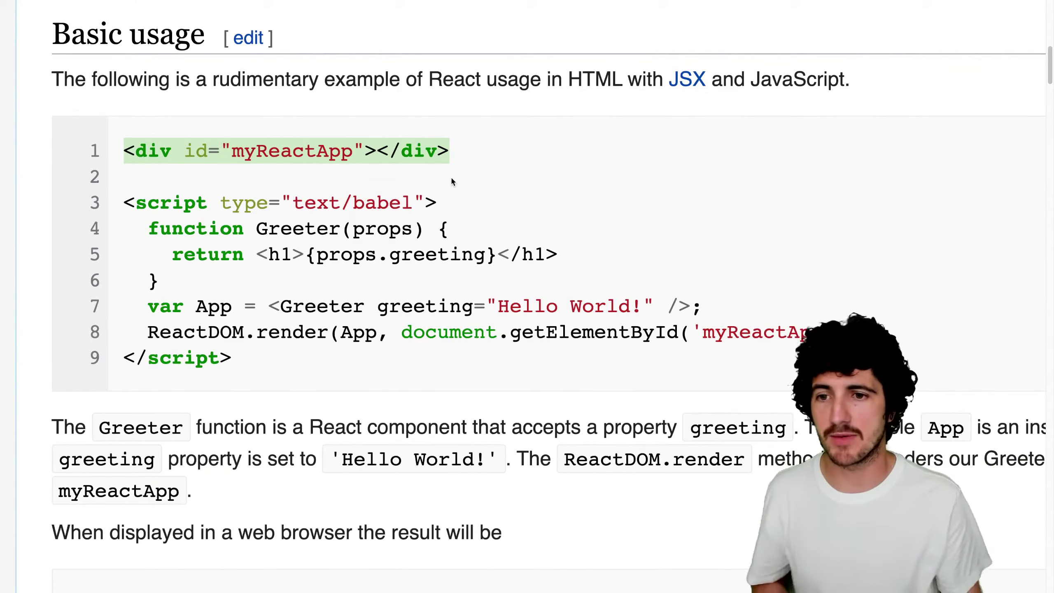
{"action": "scroll", "coordinate": [452, 181], "scroll_direction": "down", "scroll_amount": 1}
{"action": "left_click_drag", "start_coordinate": [234, 363], "coordinate": [104, 199]}
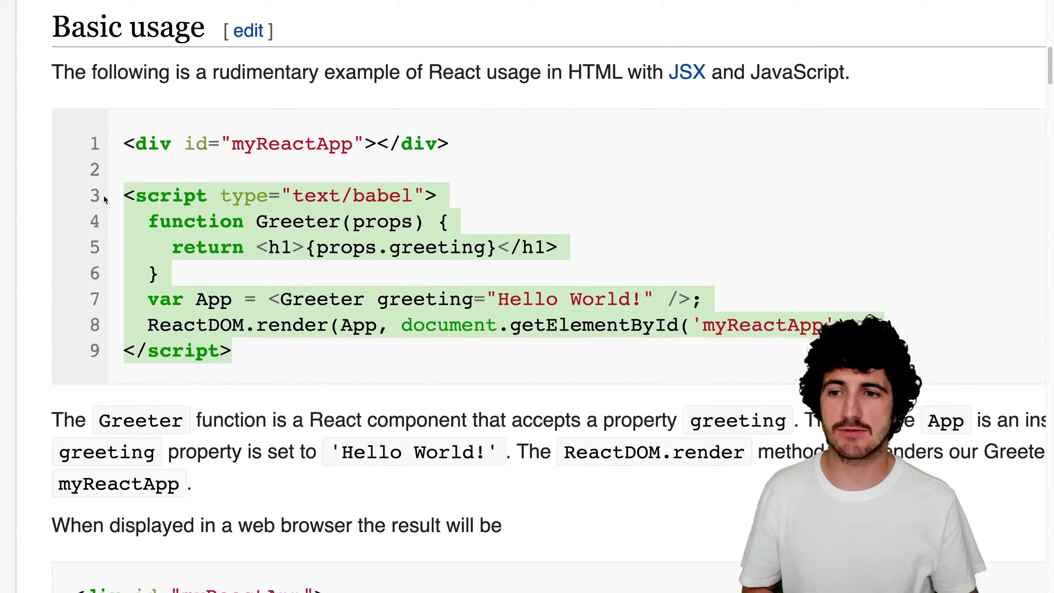
{"action": "left_click_drag", "start_coordinate": [888, 325], "coordinate": [123, 219]}
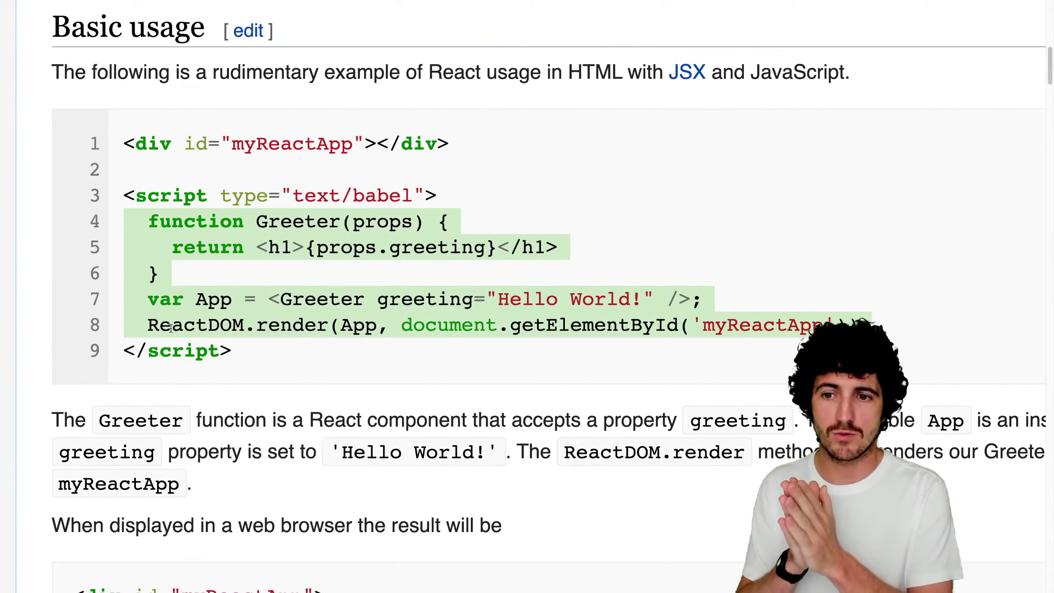
{"action": "left_click", "coordinate": [137, 243]}
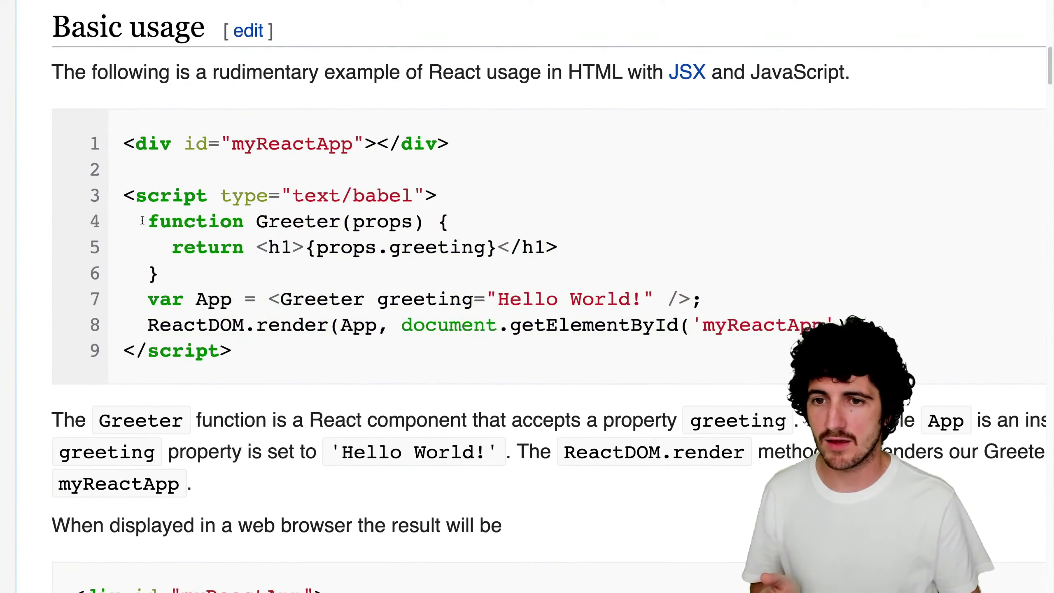
{"action": "left_click_drag", "start_coordinate": [142, 220], "coordinate": [511, 302]}
{"action": "left_click", "coordinate": [633, 303]}
{"action": "left_click_drag", "start_coordinate": [159, 274], "coordinate": [121, 227]}
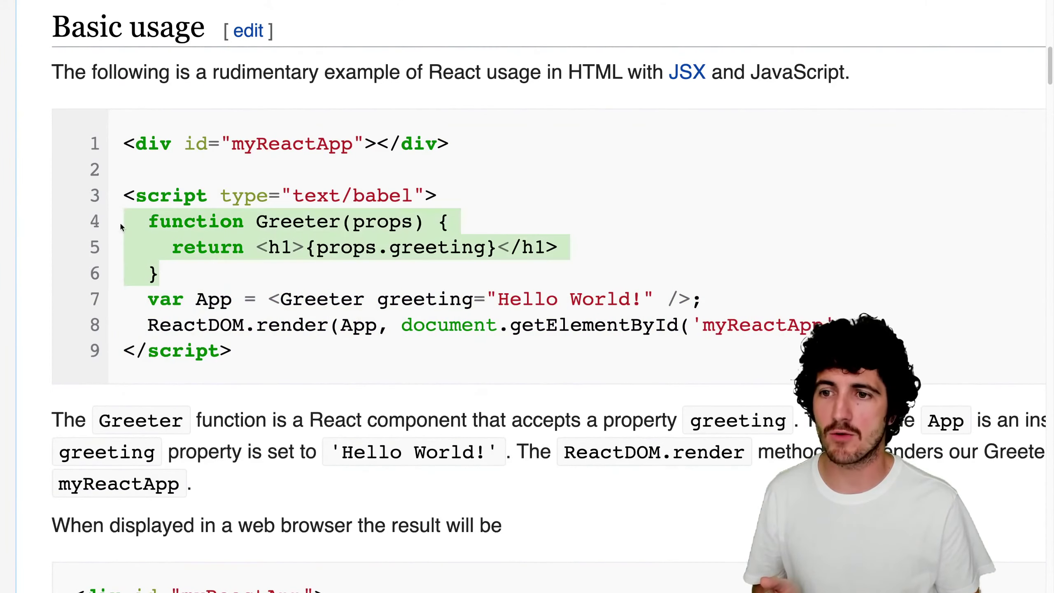
{"action": "left_click", "coordinate": [252, 243]}
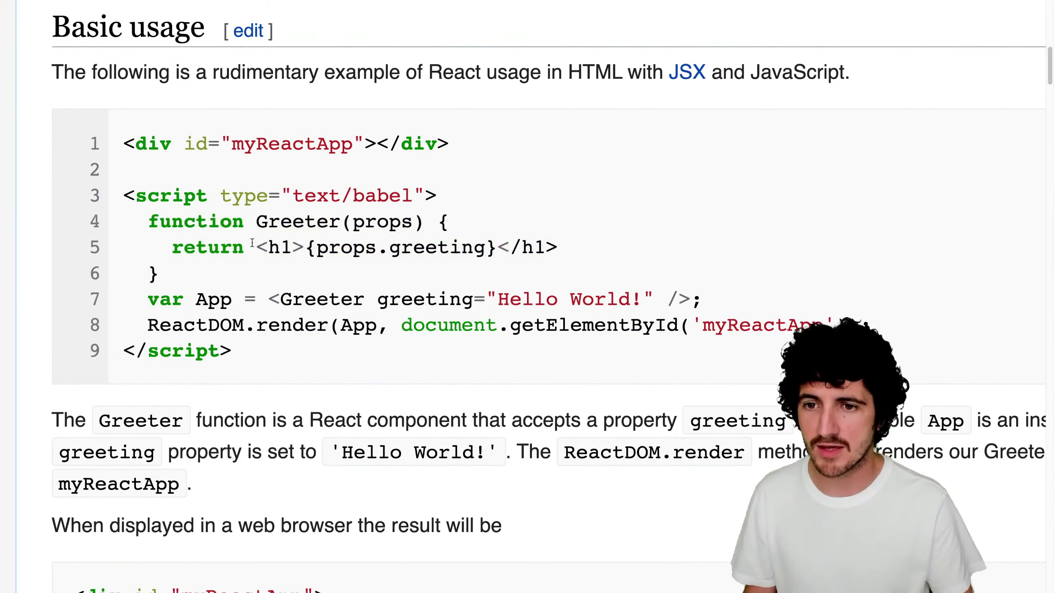
{"action": "left_click_drag", "start_coordinate": [252, 242], "coordinate": [561, 257]}
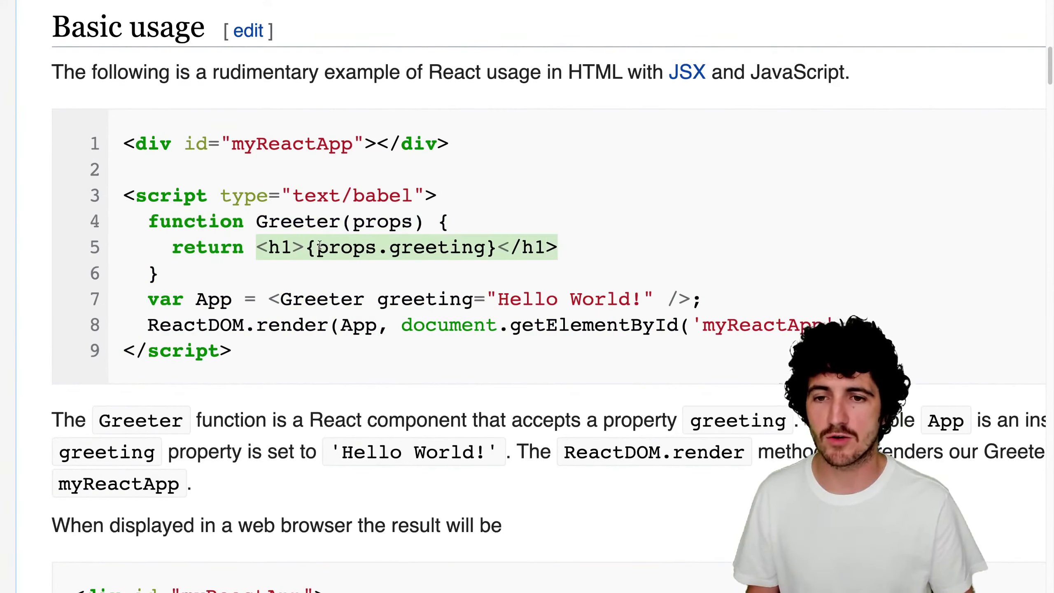
{"action": "double_click", "coordinate": [371, 220]}
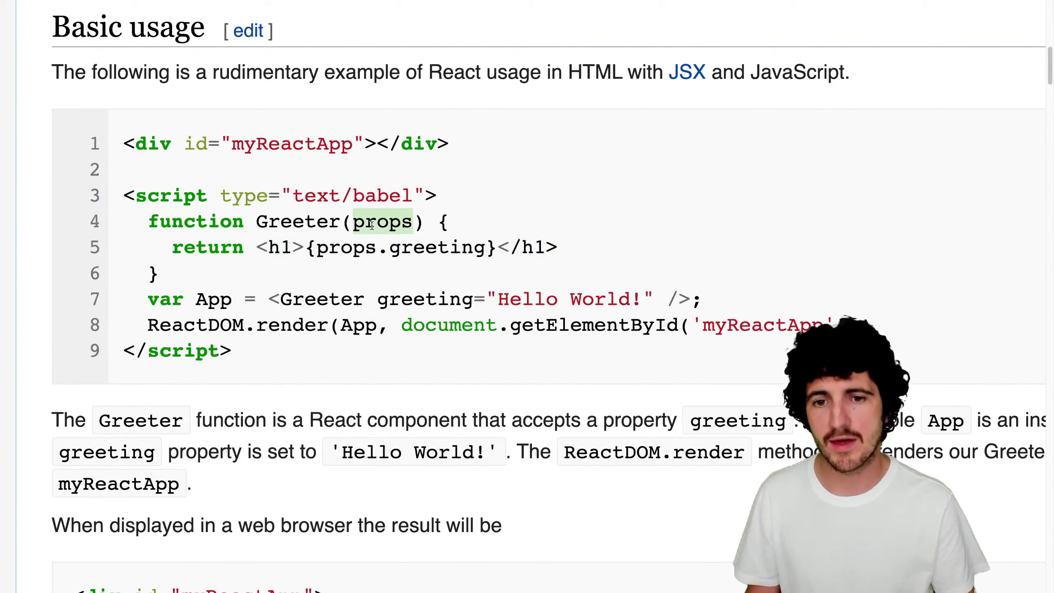
{"action": "left_click_drag", "start_coordinate": [390, 247], "coordinate": [487, 250]}
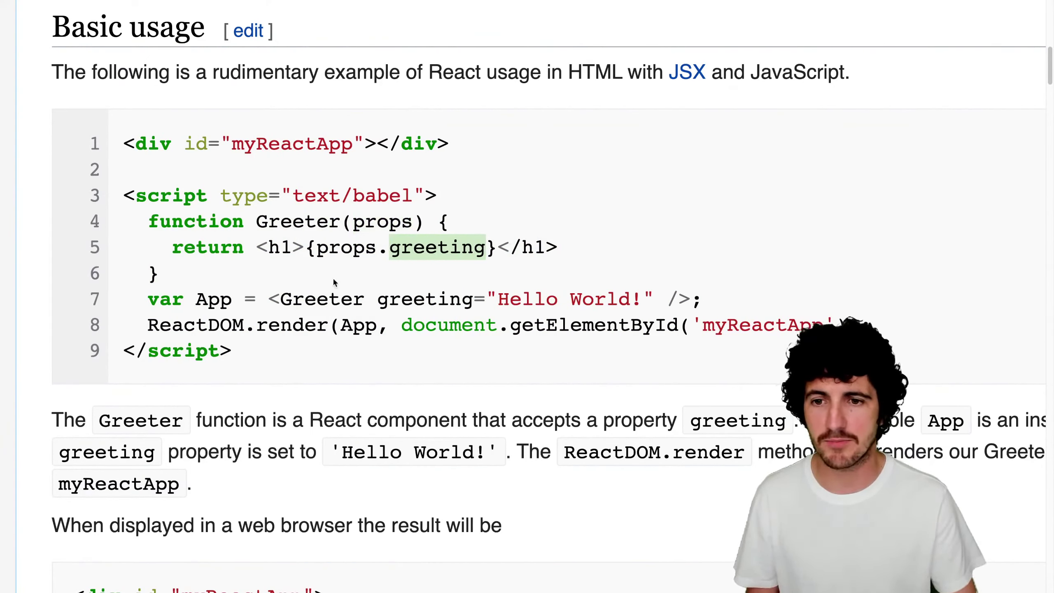
{"action": "left_click_drag", "start_coordinate": [268, 300], "coordinate": [690, 305]}
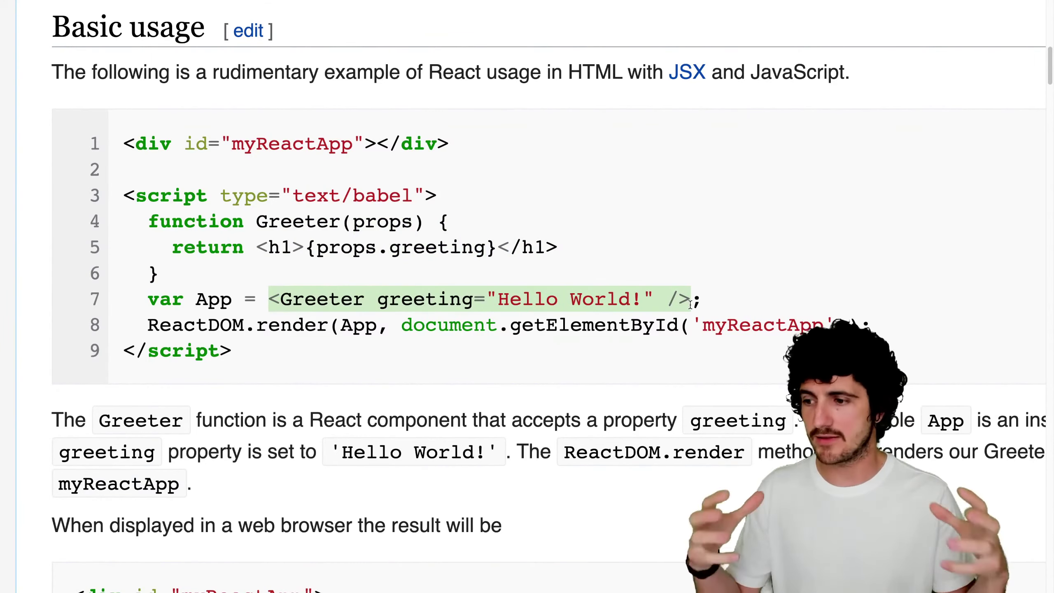
{"action": "double_click", "coordinate": [409, 300]}
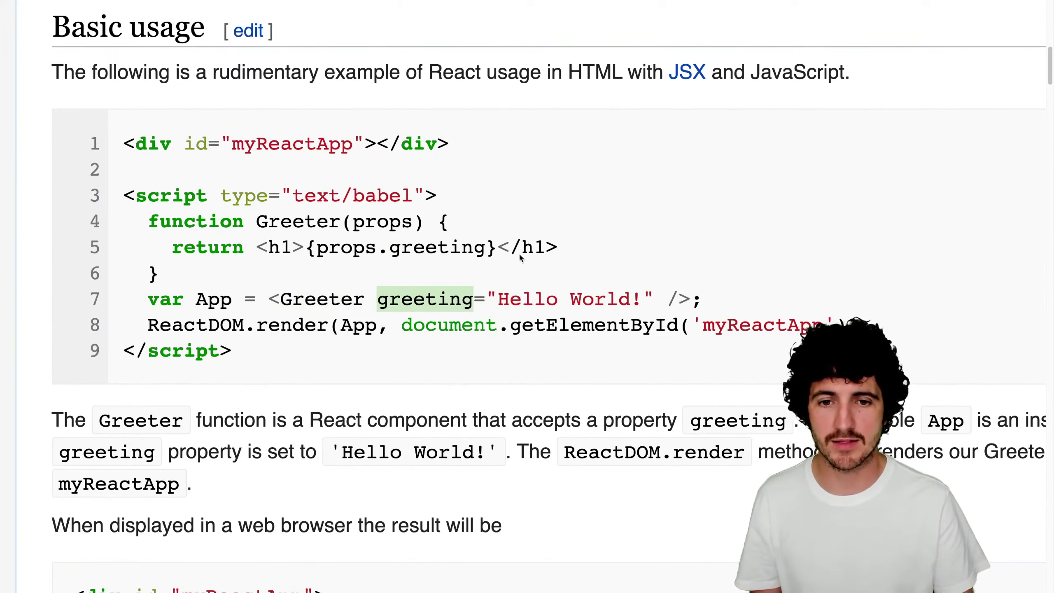
{"action": "left_click_drag", "start_coordinate": [147, 326], "coordinate": [846, 327]}
{"action": "double_click", "coordinate": [221, 300]}
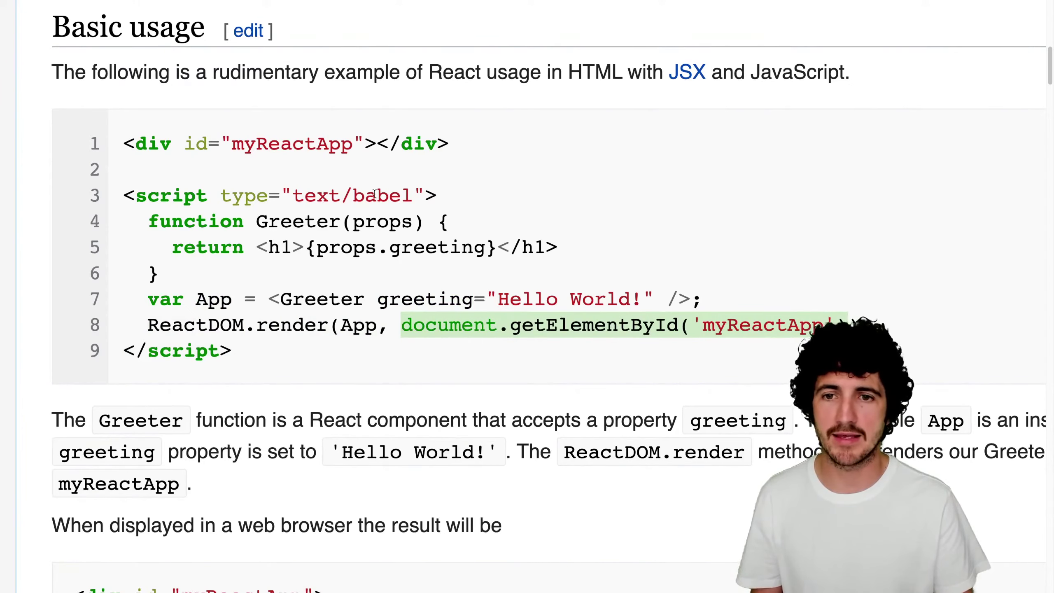
{"action": "left_click", "coordinate": [249, 145]}
{"action": "double_click", "coordinate": [249, 145]}
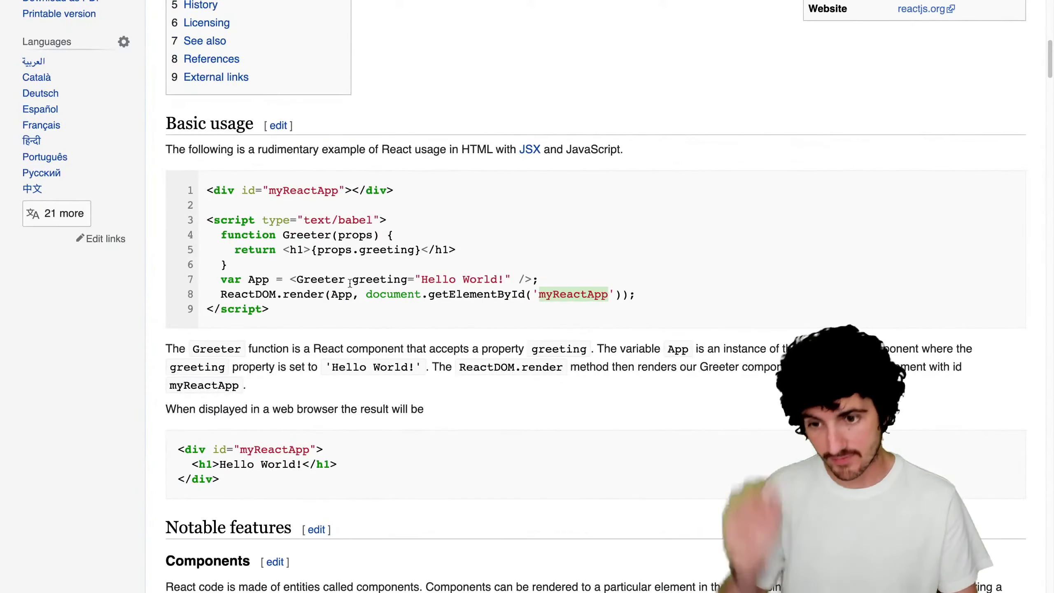
{"action": "left_click_drag", "start_coordinate": [303, 315], "coordinate": [319, 200]}
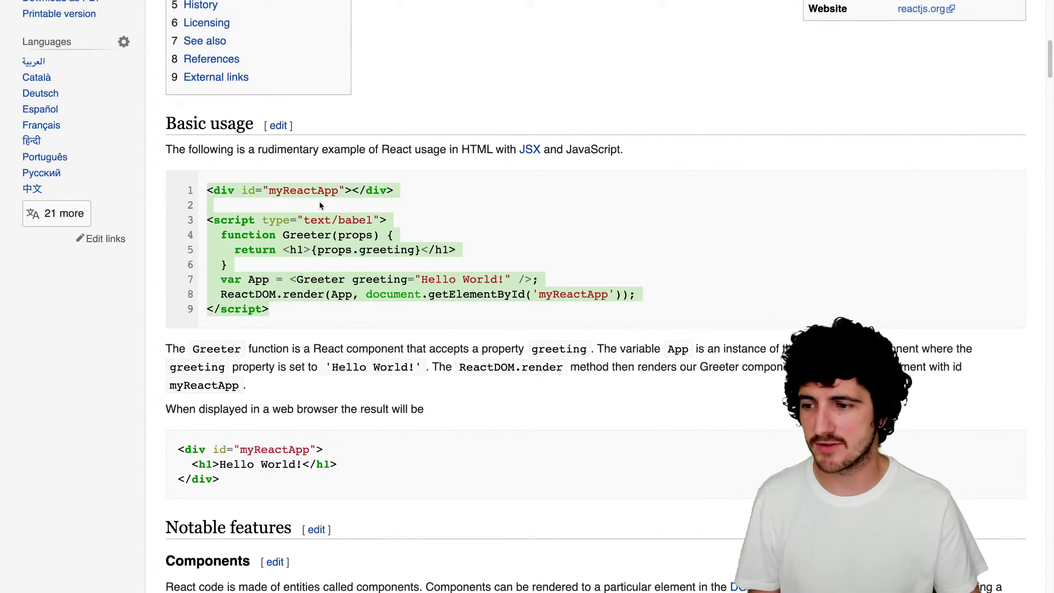
{"action": "left_click", "coordinate": [322, 199]}
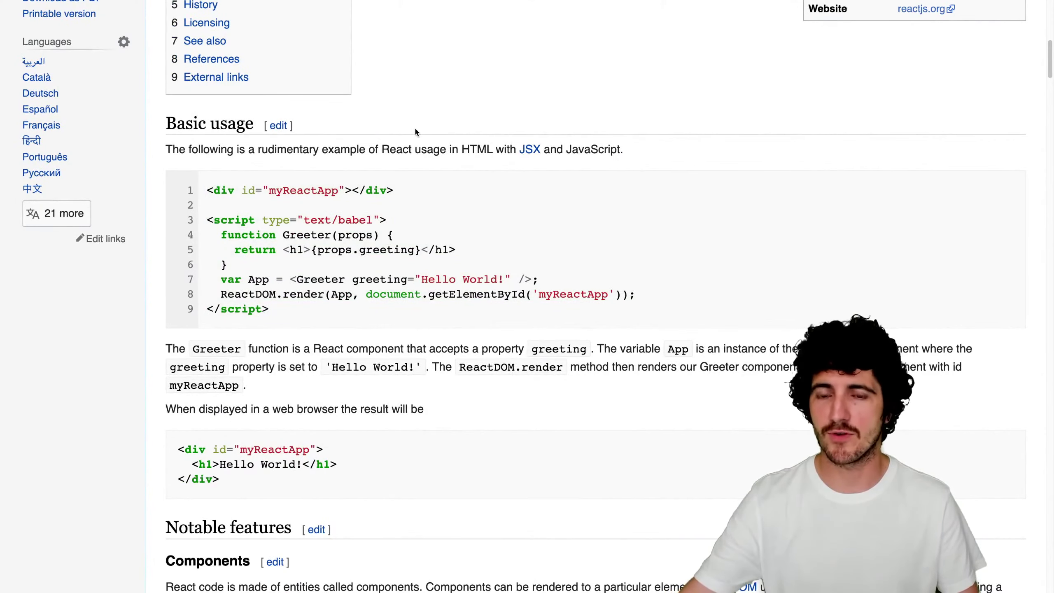
{"action": "left_click_drag", "start_coordinate": [381, 150], "coordinate": [409, 180]}
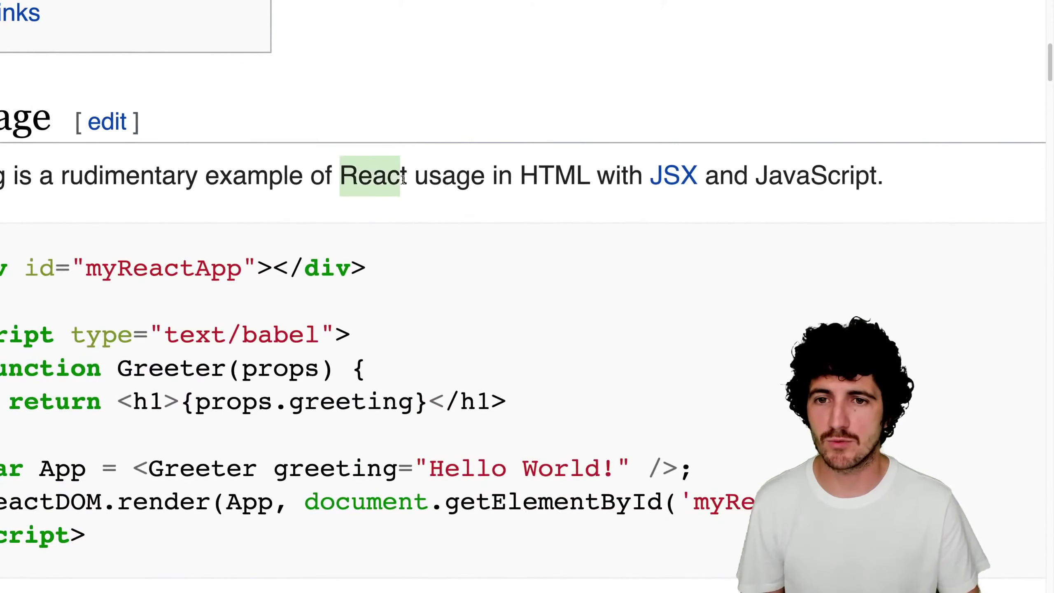
{"action": "left_click_drag", "start_coordinate": [532, 176], "coordinate": [584, 180]}
{"action": "double_click", "coordinate": [829, 170]}
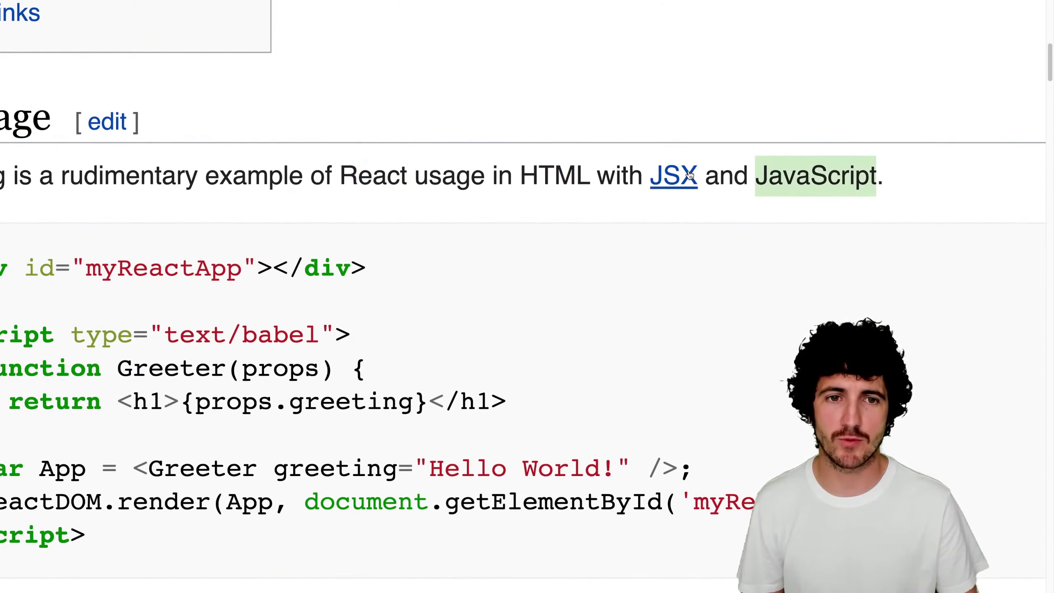
{"action": "left_click_drag", "start_coordinate": [702, 174], "coordinate": [658, 172]}
{"action": "scroll", "coordinate": [658, 173], "scroll_direction": "up", "scroll_amount": 3, "text": "ctrl"}
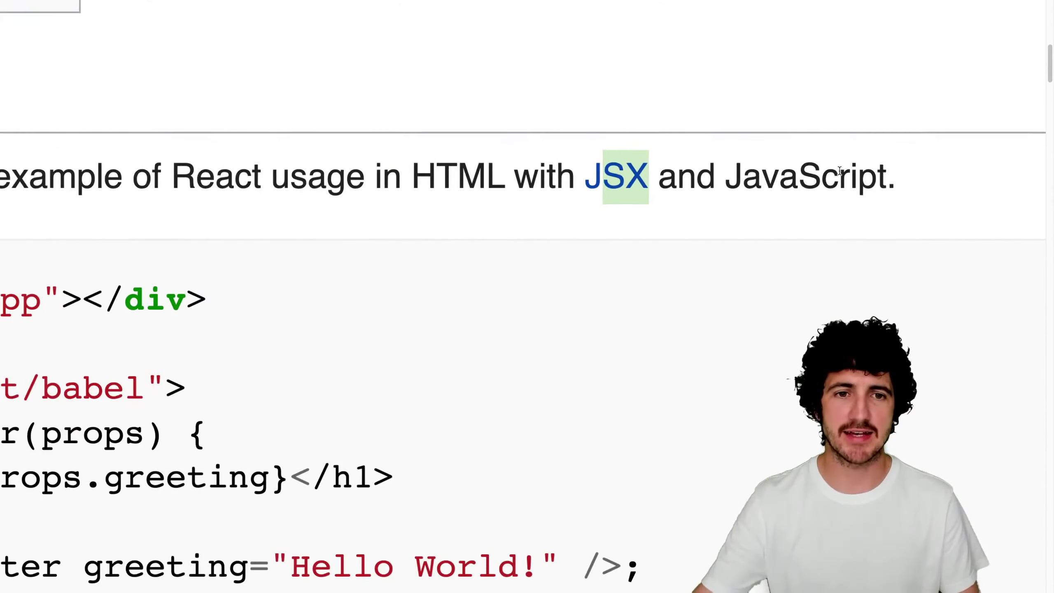
{"action": "scroll", "coordinate": [615, 174], "scroll_direction": "right", "scroll_amount": 10}
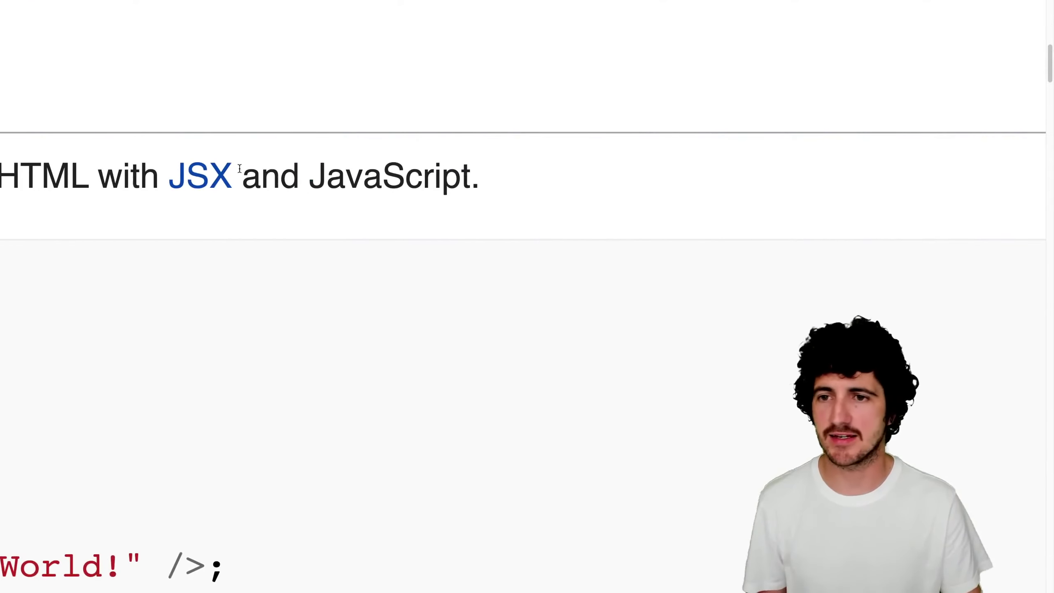
{"action": "scroll", "coordinate": [198, 177], "scroll_direction": "left", "scroll_amount": 10}
{"action": "scroll", "coordinate": [312, 220], "scroll_direction": "left", "scroll_amount": 6}
{"action": "scroll", "coordinate": [315, 225], "scroll_direction": "down", "scroll_amount": 5}
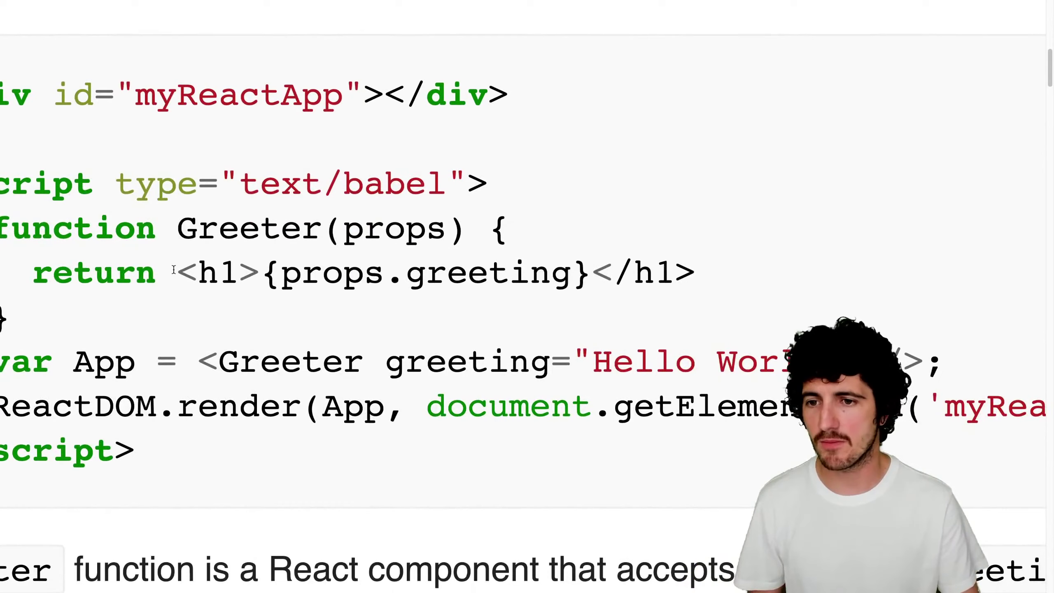
{"action": "left_click_drag", "start_coordinate": [173, 270], "coordinate": [255, 277]}
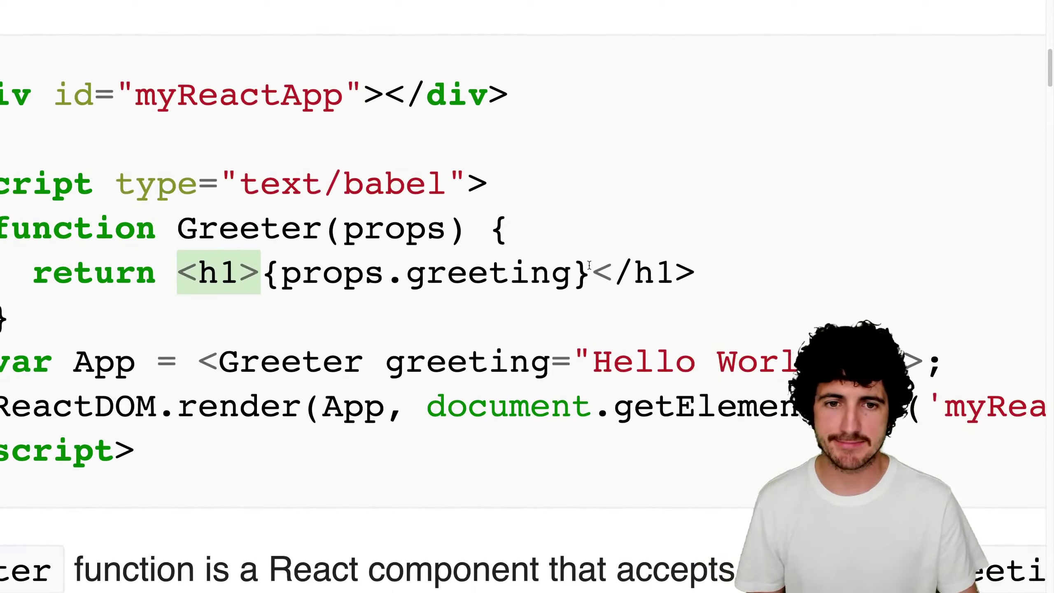
{"action": "left_click_drag", "start_coordinate": [589, 266], "coordinate": [703, 273]}
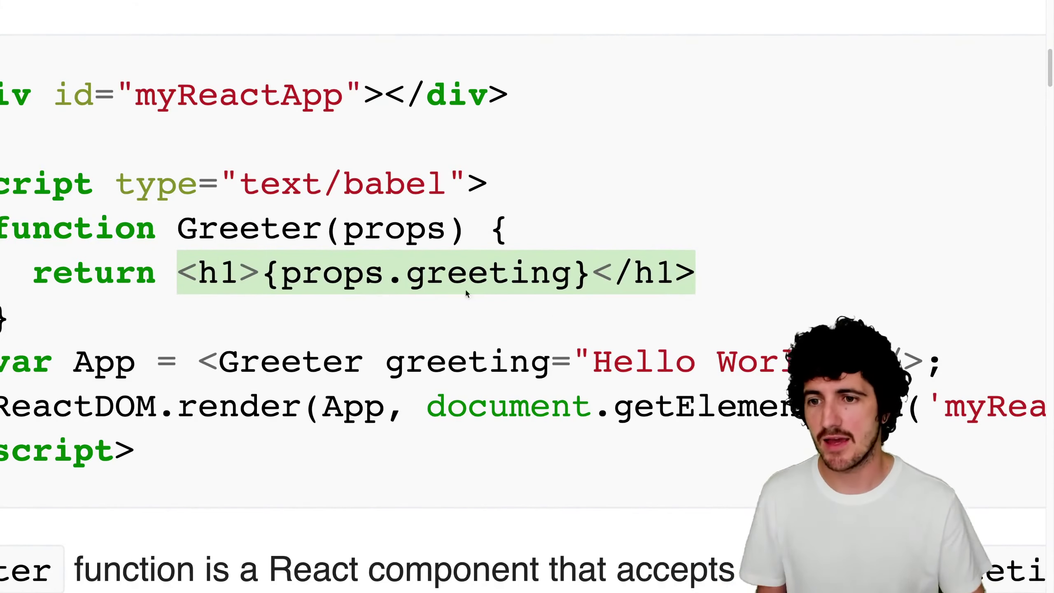
{"action": "left_click_drag", "start_coordinate": [186, 269], "coordinate": [258, 272]}
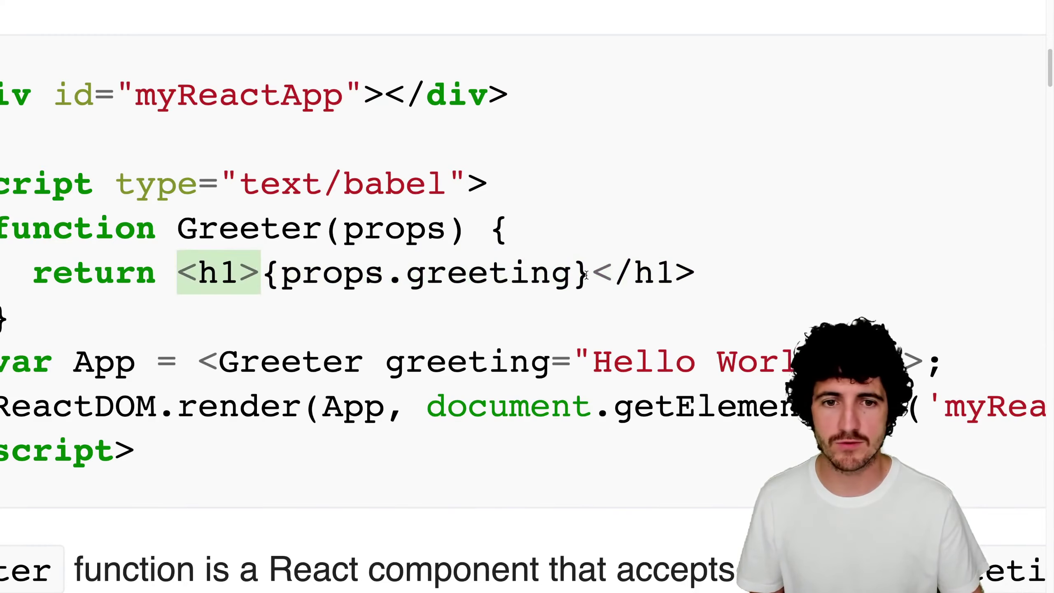
{"action": "left_click_drag", "start_coordinate": [586, 275], "coordinate": [700, 281]}
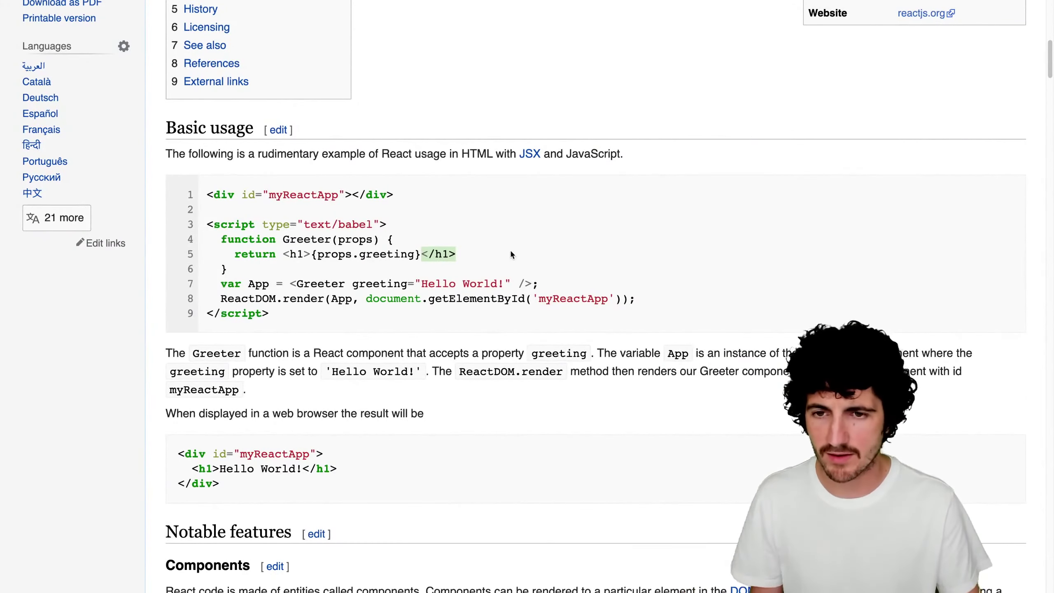
{"action": "scroll", "coordinate": [487, 253], "scroll_direction": "up", "scroll_amount": 10}
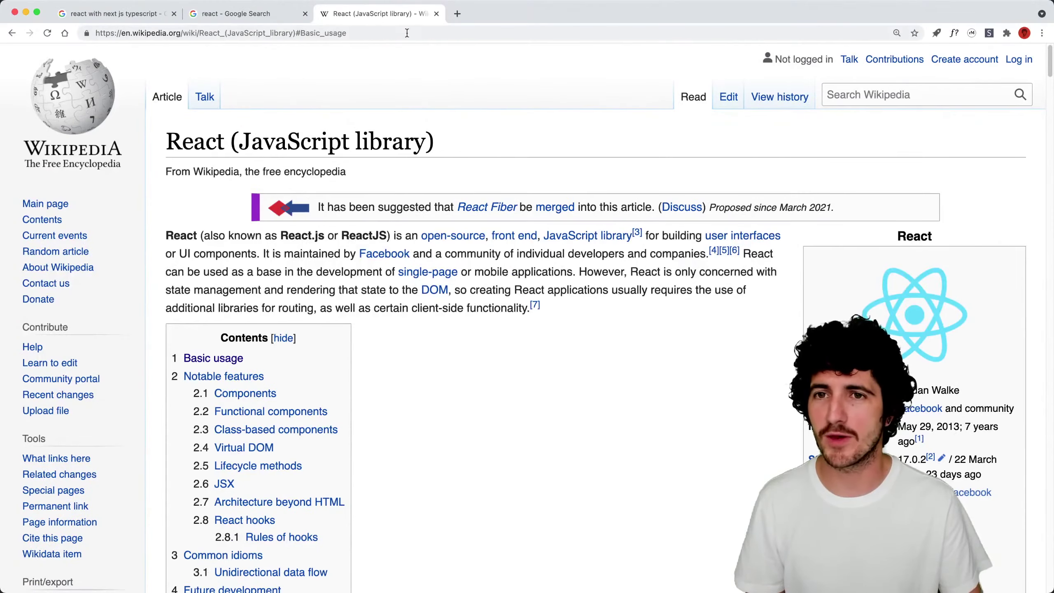
- Close the Wikipedia tab and scroll reactjs.org, highlighting Learn Once, Write Anywhere text
{"action": "left_click", "coordinate": [436, 13]}
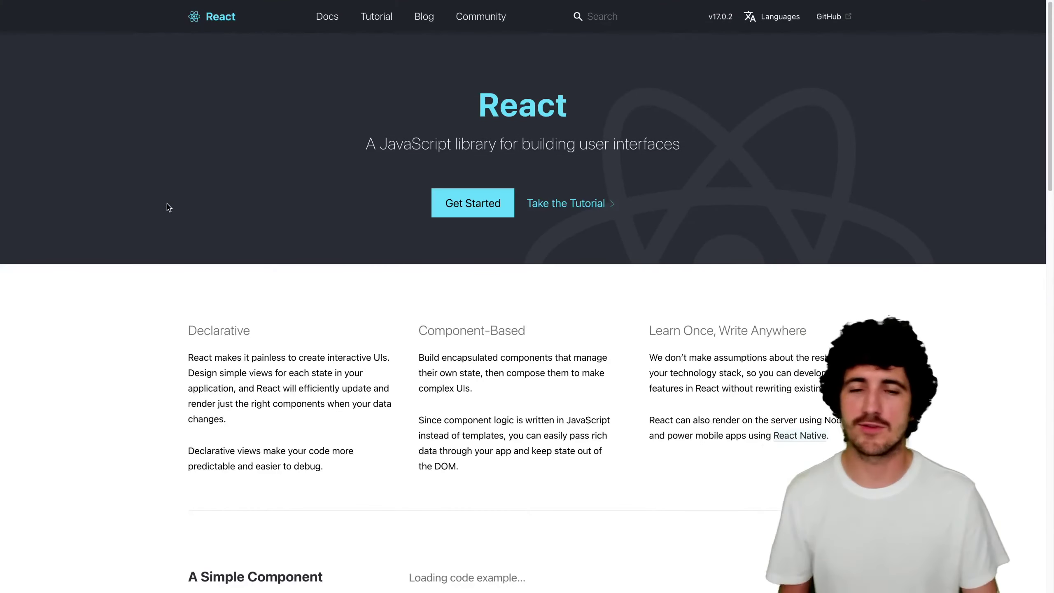
{"action": "mouse_move", "coordinate": [1037, 246]}
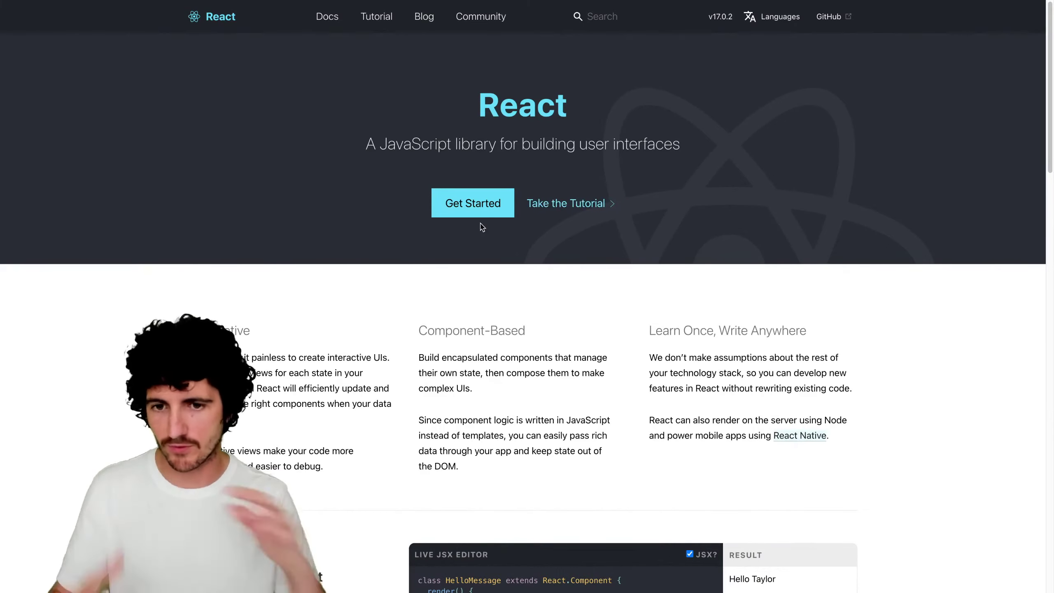
{"action": "scroll", "coordinate": [436, 277], "scroll_direction": "down", "scroll_amount": 5}
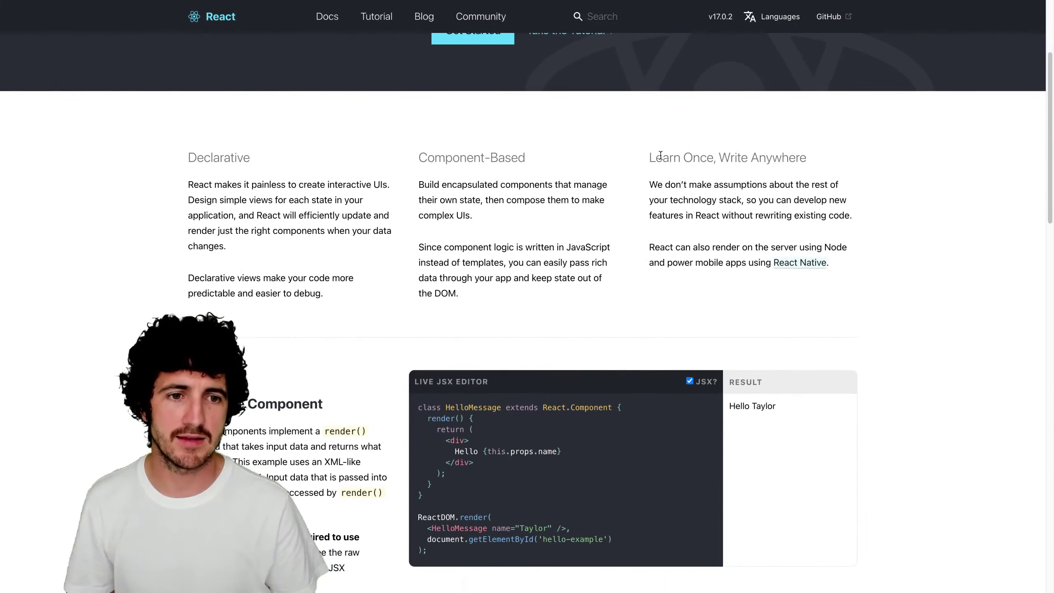
{"action": "left_click_drag", "start_coordinate": [661, 155], "coordinate": [728, 160]}
{"action": "left_click", "coordinate": [753, 146]}
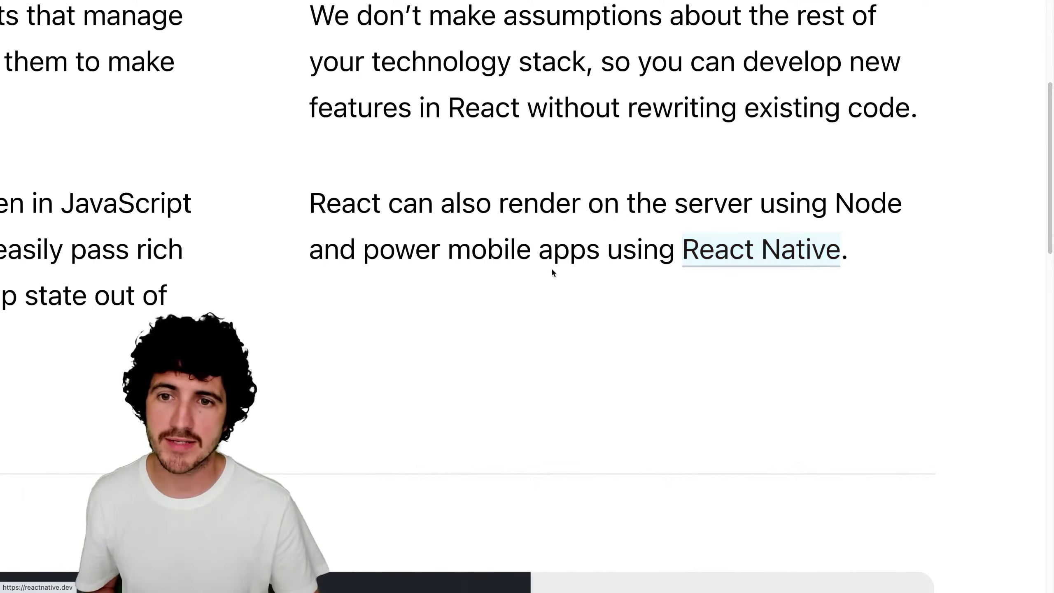
{"action": "left_click_drag", "start_coordinate": [308, 203], "coordinate": [839, 196]}
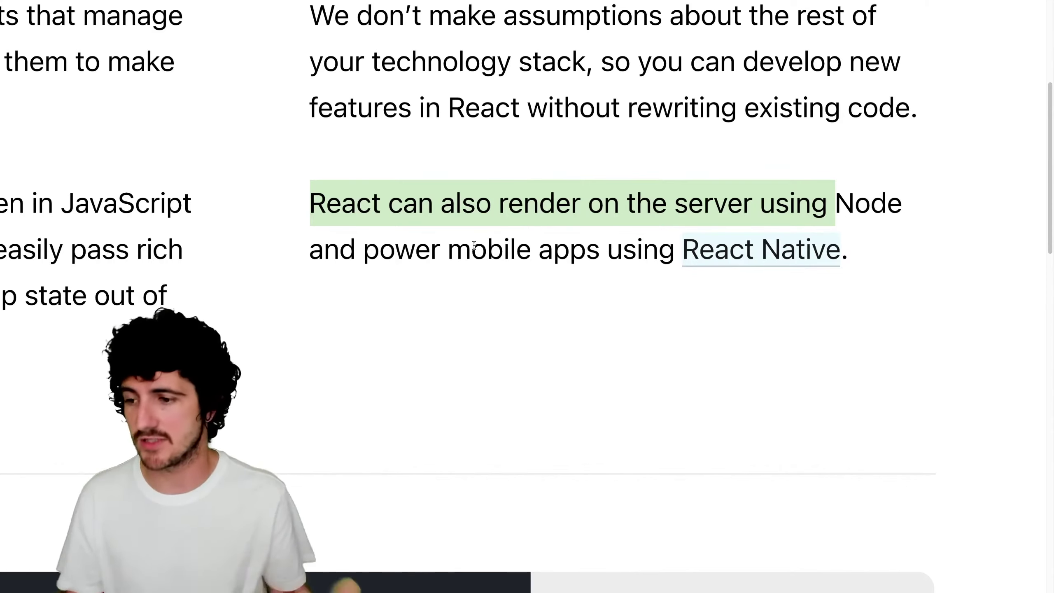
{"action": "key", "text": "super+0"}
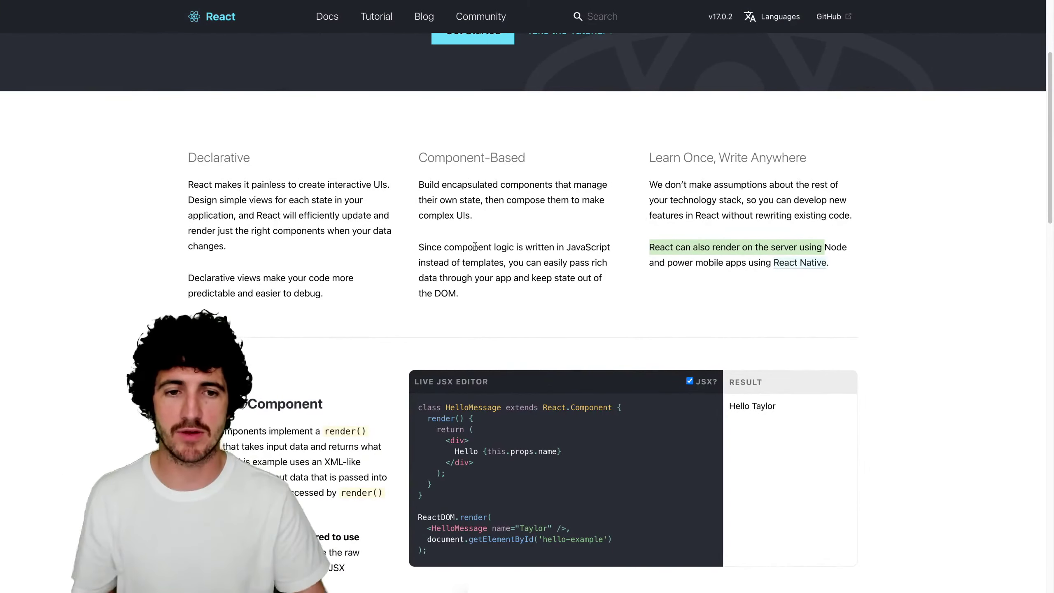
{"action": "scroll", "coordinate": [475, 247], "scroll_direction": "down", "scroll_amount": 5}
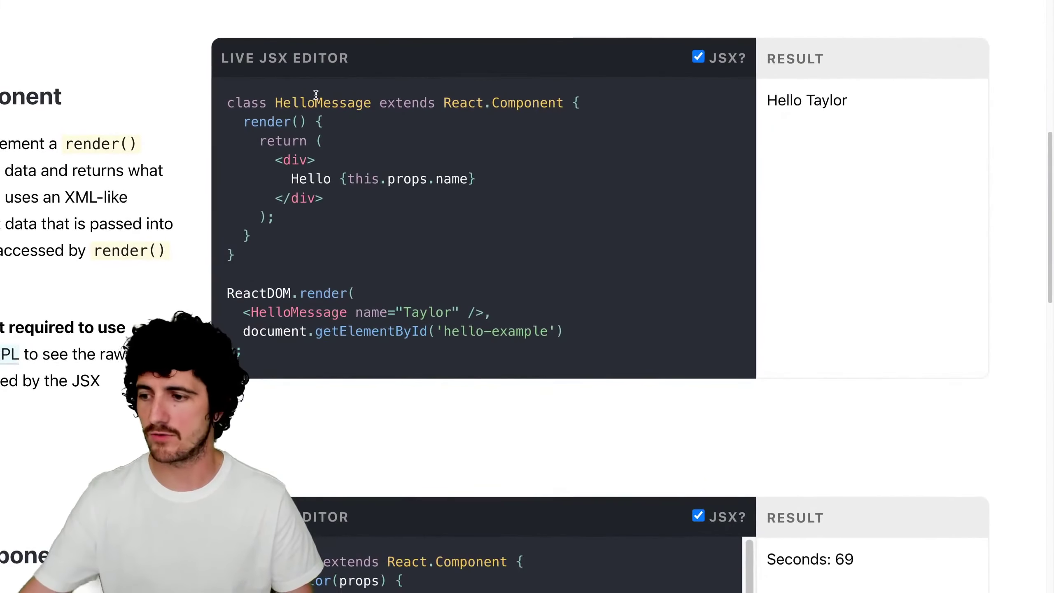
{"action": "scroll", "coordinate": [316, 96], "scroll_direction": "up", "scroll_amount": 2}
{"action": "scroll", "coordinate": [315, 97], "scroll_direction": "left", "scroll_amount": 3}
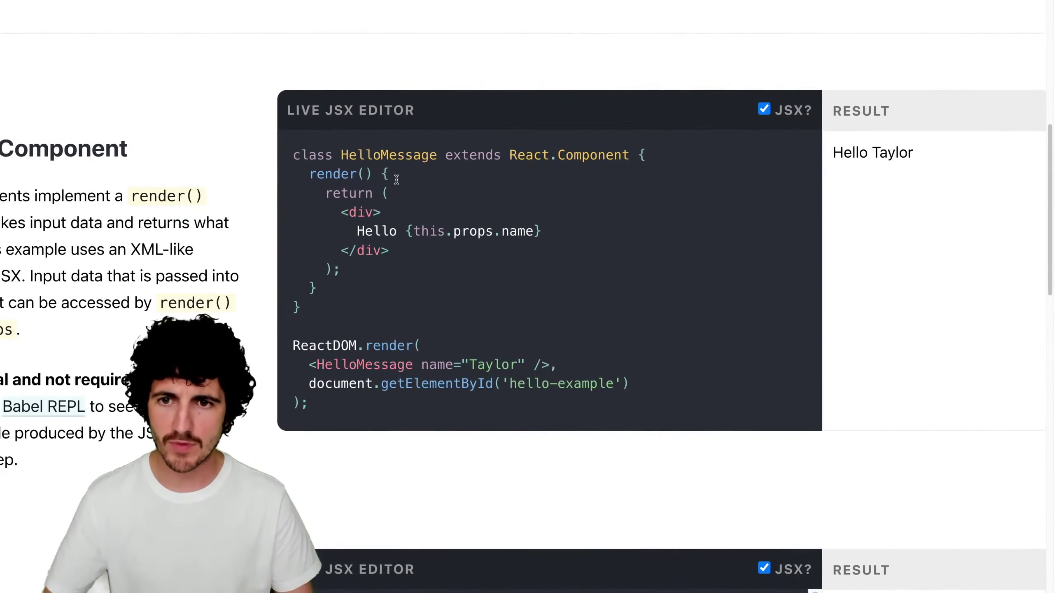
{"action": "left_click", "coordinate": [397, 229]}
{"action": "type", "text": "there! This is"}
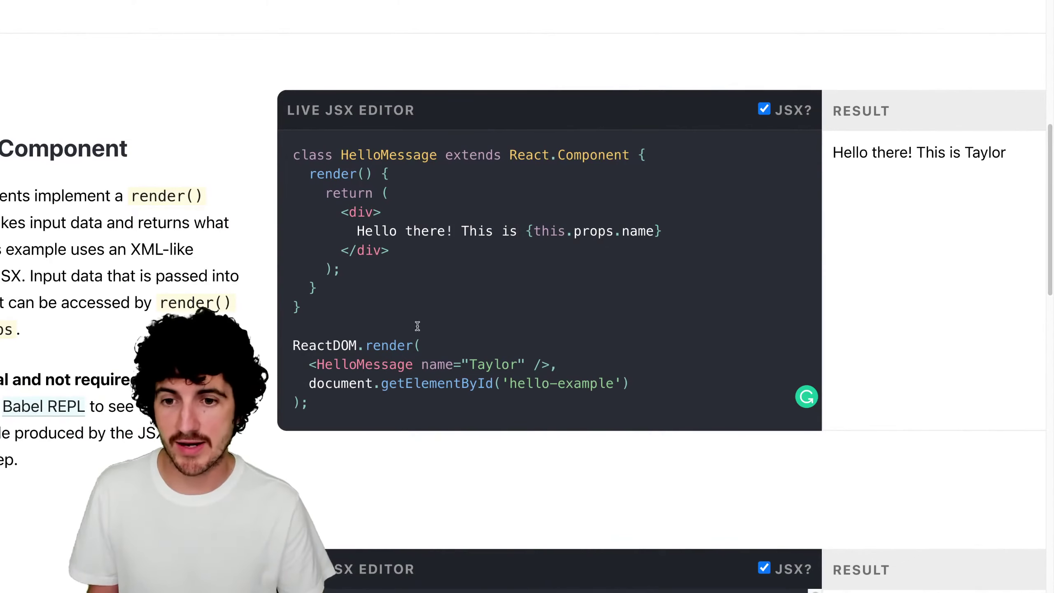
{"action": "left_click_drag", "start_coordinate": [312, 308], "coordinate": [271, 149]}
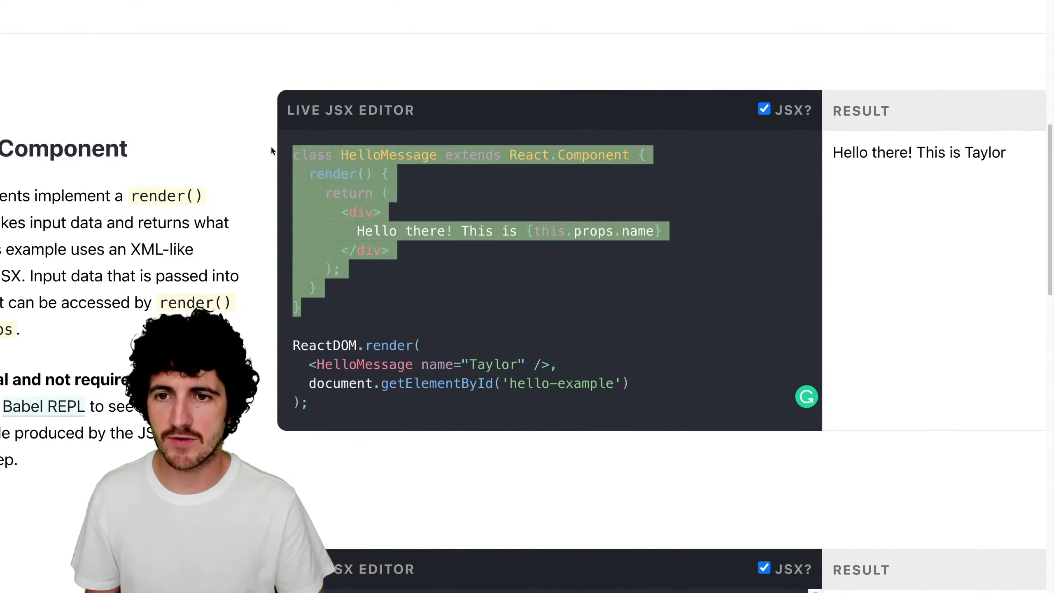
{"action": "left_click", "coordinate": [447, 235]}
{"action": "double_click", "coordinate": [359, 156]}
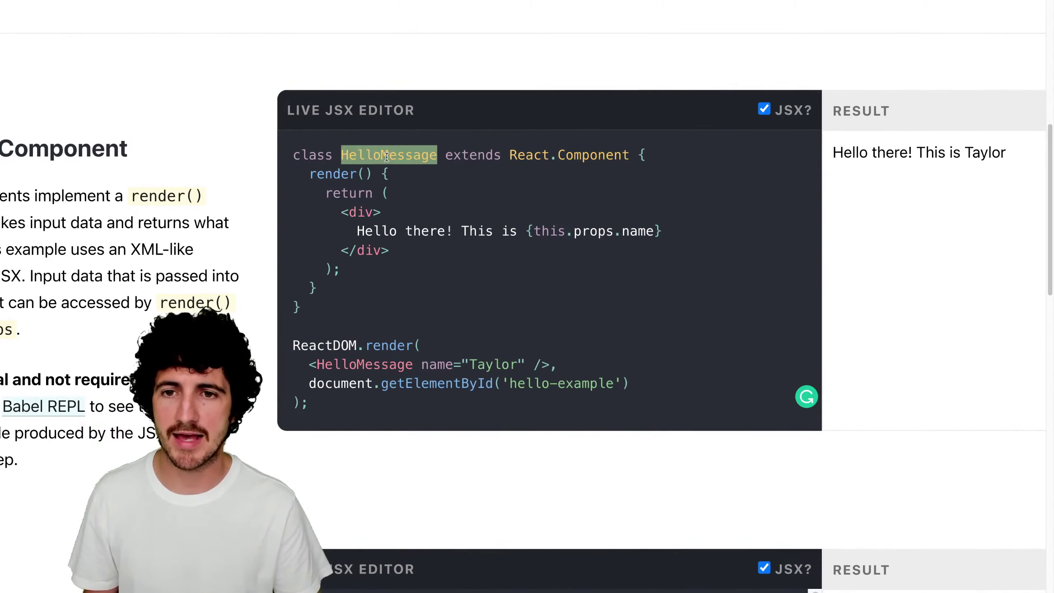
{"action": "left_click_drag", "start_coordinate": [510, 155], "coordinate": [627, 156]}
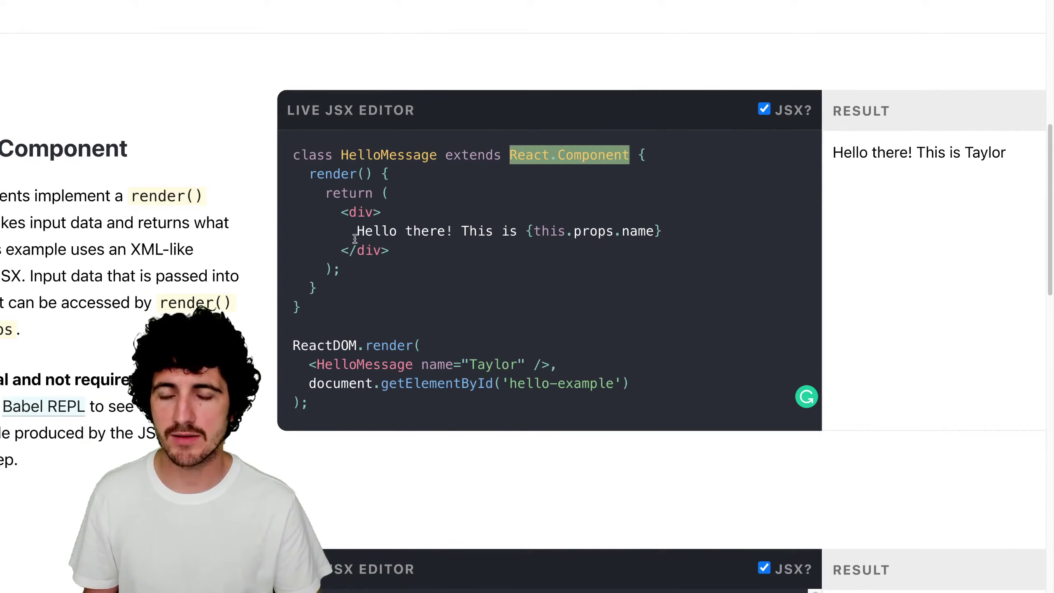
{"action": "double_click", "coordinate": [361, 217]}
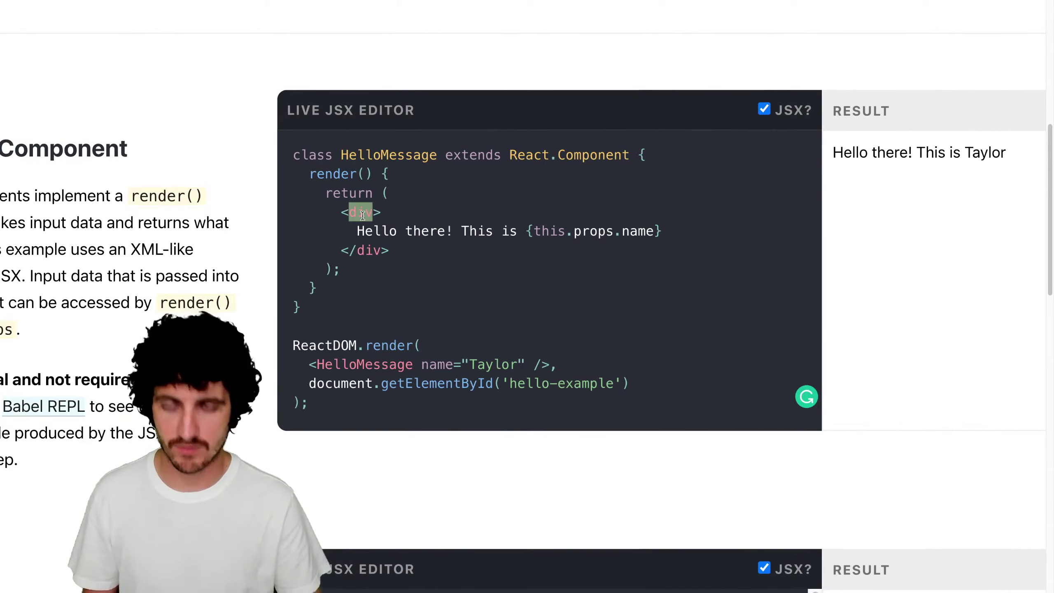
{"action": "left_click_drag", "start_coordinate": [357, 231], "coordinate": [523, 230]}
- Highlight the HelloMessage name prop, then add lastname="Smith" to the HelloMessage tag
{"action": "type", "text": "Hello"}
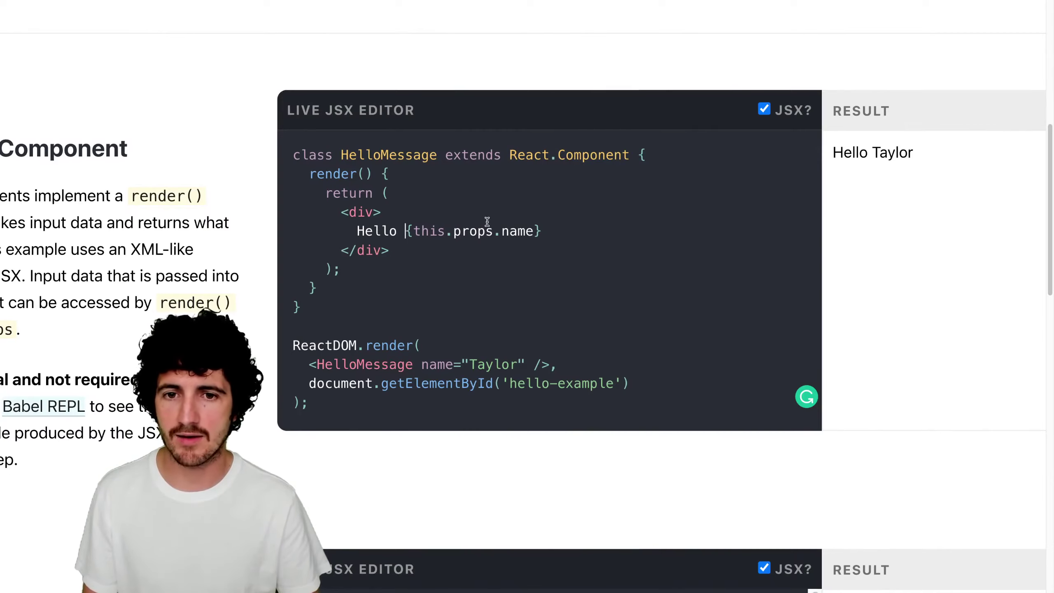
{"action": "left_click_drag", "start_coordinate": [534, 231], "coordinate": [452, 231]}
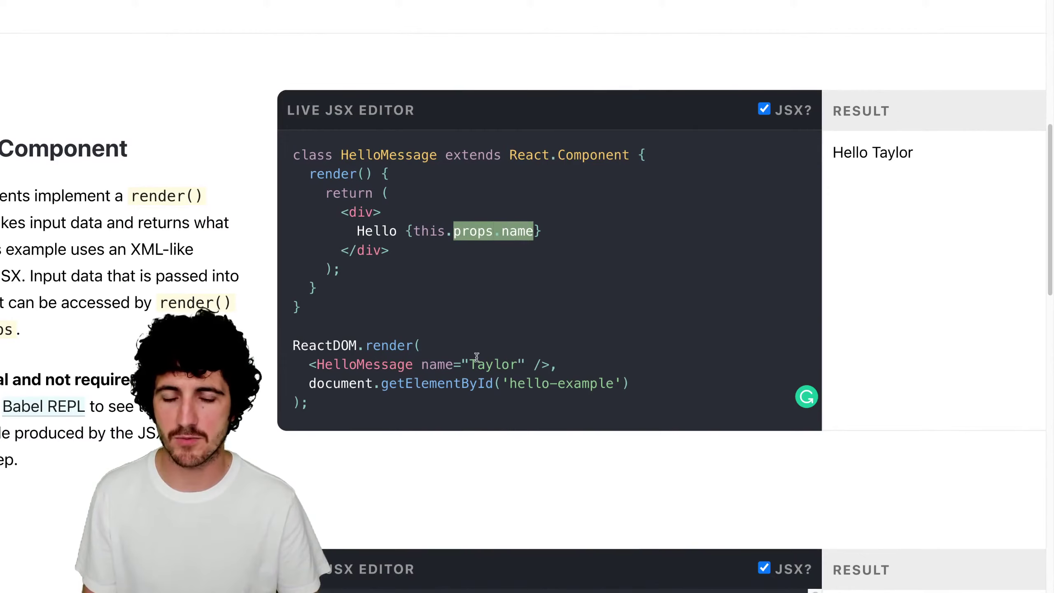
{"action": "left_click_drag", "start_coordinate": [317, 365], "coordinate": [535, 365]}
{"action": "double_click", "coordinate": [339, 365]}
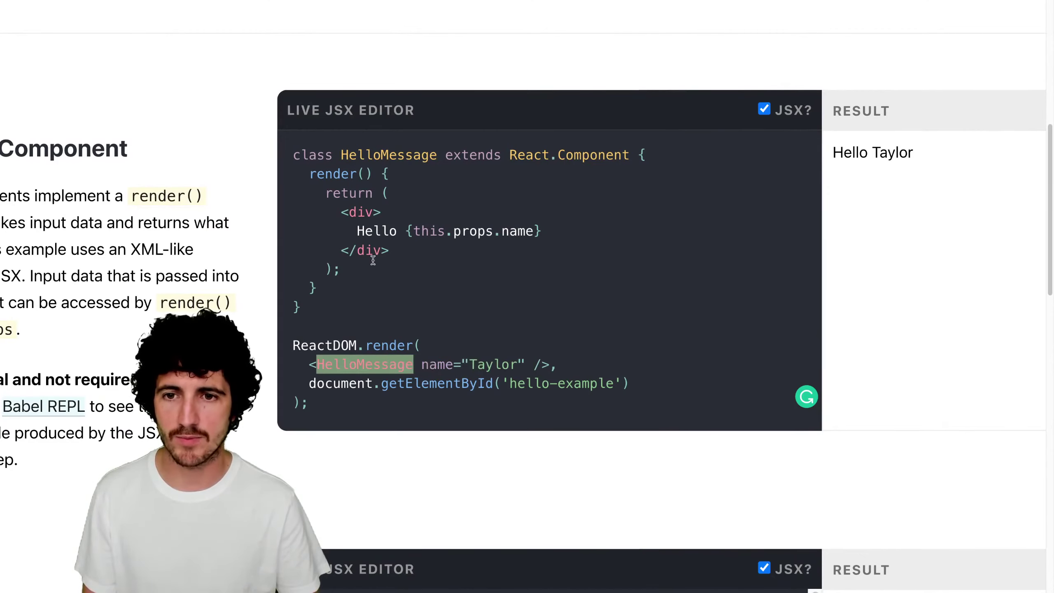
{"action": "double_click", "coordinate": [380, 157]}
{"action": "left_click_drag", "start_coordinate": [422, 366], "coordinate": [454, 365]}
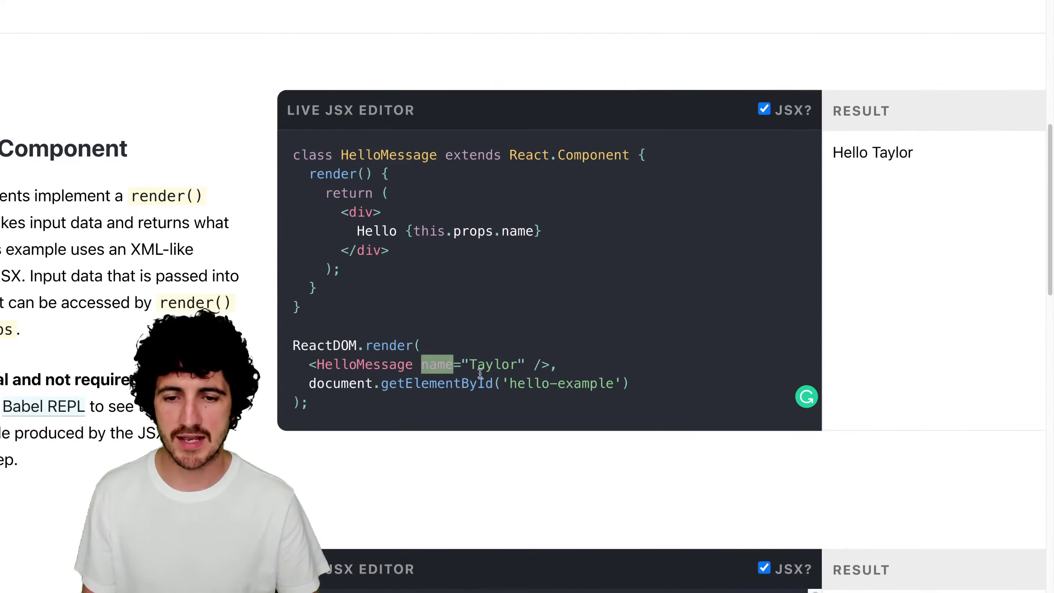
{"action": "left_click", "coordinate": [530, 362]}
{"action": "key", "text": "Left"}
{"action": "type", "text": "lastname="}
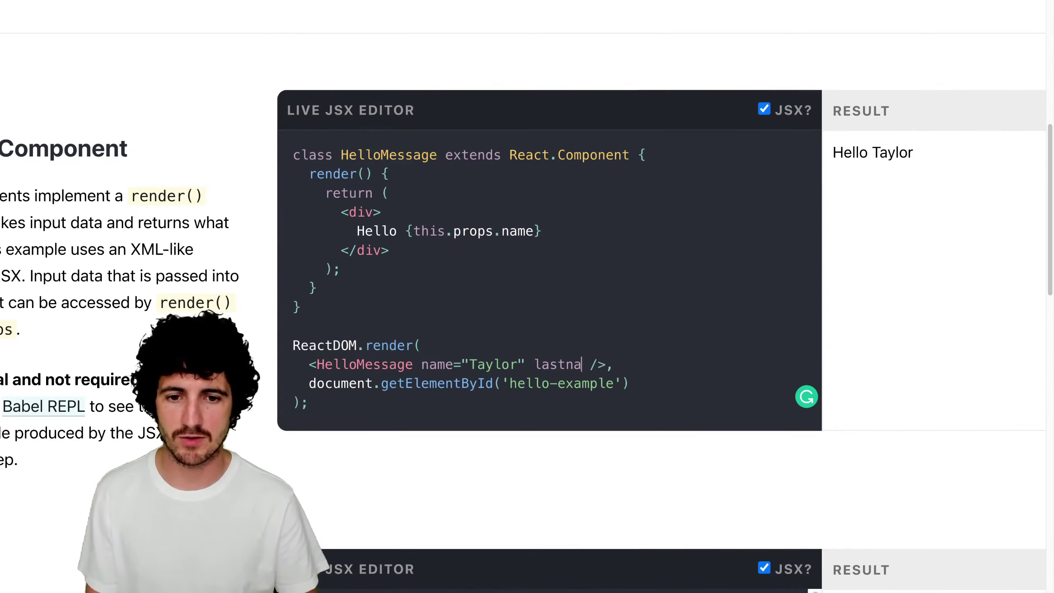
{"action": "type", "text": "\"Smith"}
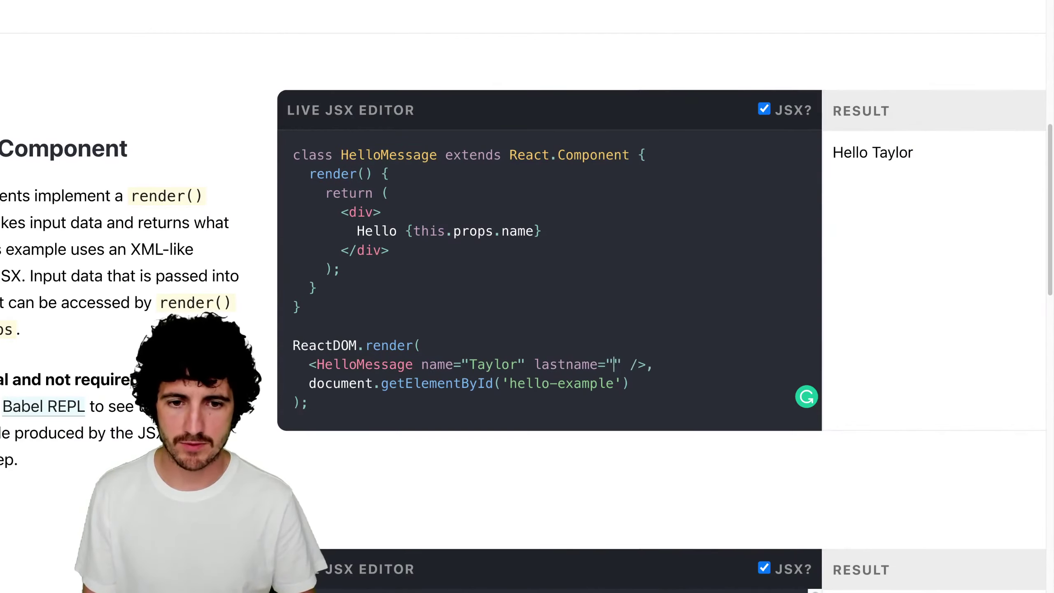
- Add {this.props.lastname} to the greeting and change the last name value to Swift
{"action": "scroll", "coordinate": [369, 252], "scroll_direction": "up", "scroll_amount": 1}
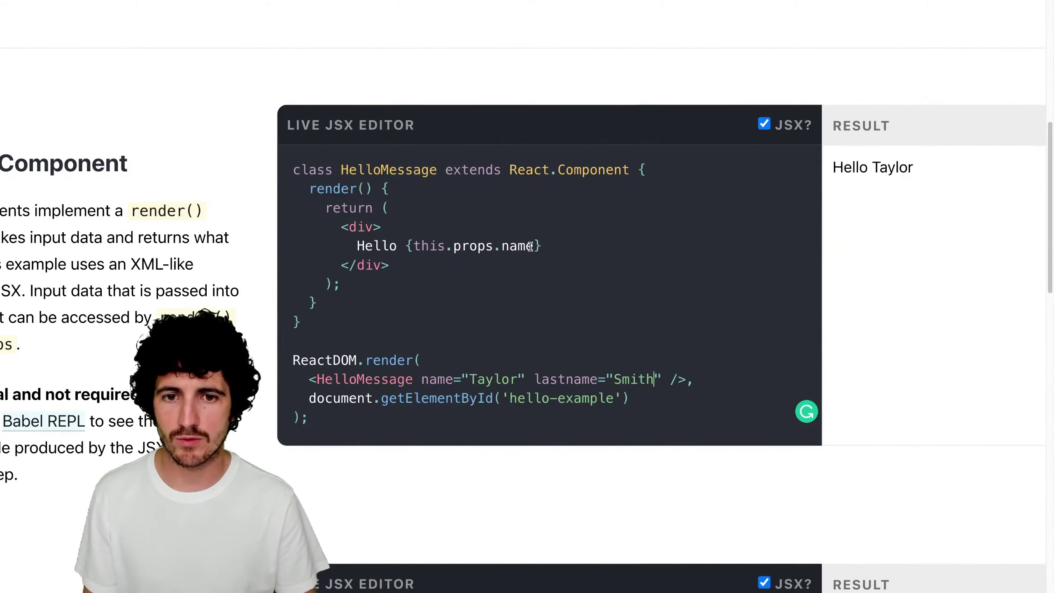
{"action": "type", "text": "{this.o"}
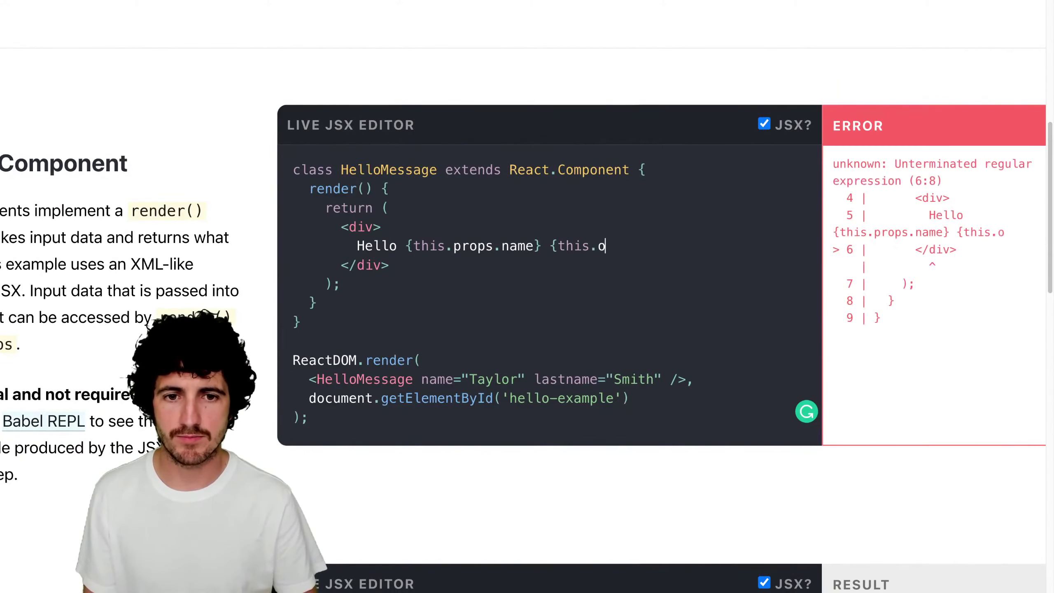
{"action": "key", "text": "BackSpace"}
{"action": "type", "text": "props.smi"}
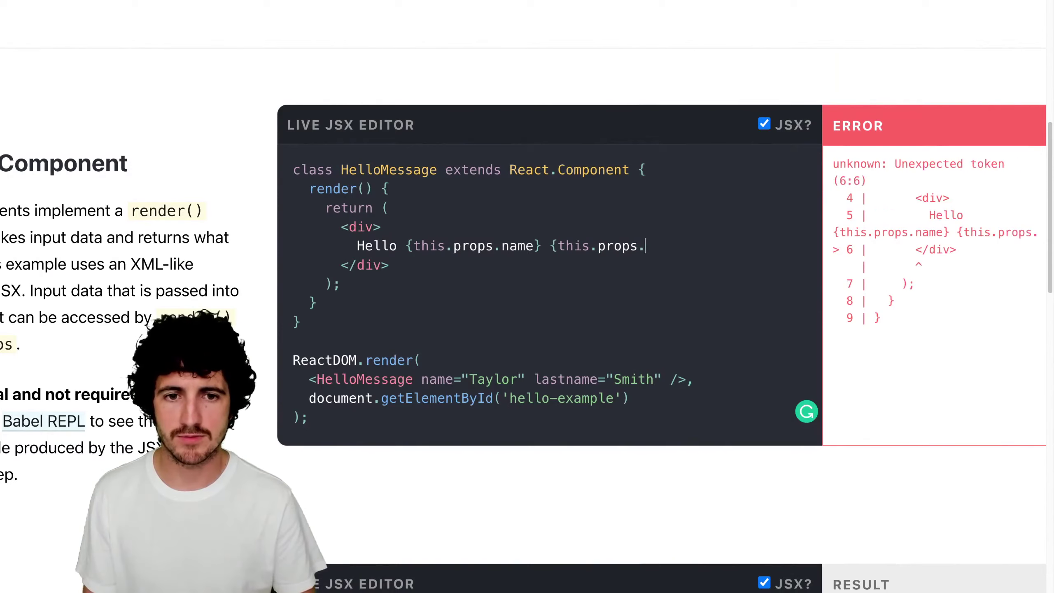
{"action": "key", "text": "BackSpace"}
{"action": "key", "text": "BackSpace"}
{"action": "key", "text": "BackSpace"}
{"action": "type", "text": "lastname}"}
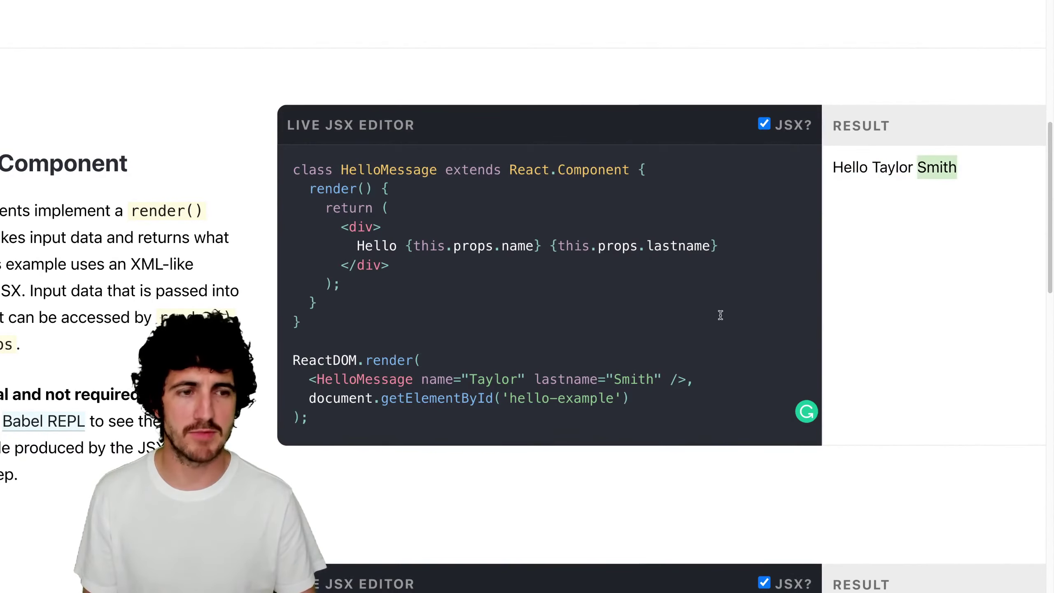
{"action": "double_click", "coordinate": [634, 379]}
{"action": "type", "text": "Swift"}
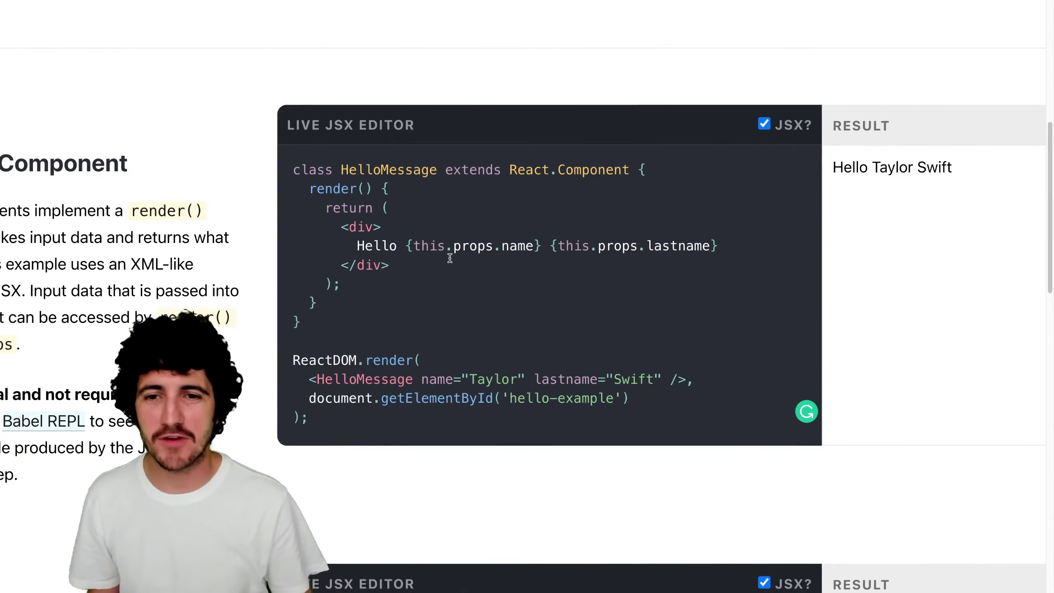
- Add an empty <h1></h1> element on a new line below the greeting
{"action": "left_click", "coordinate": [728, 247]}
{"action": "key", "text": "Return"}
{"action": "type", "text": "<"}
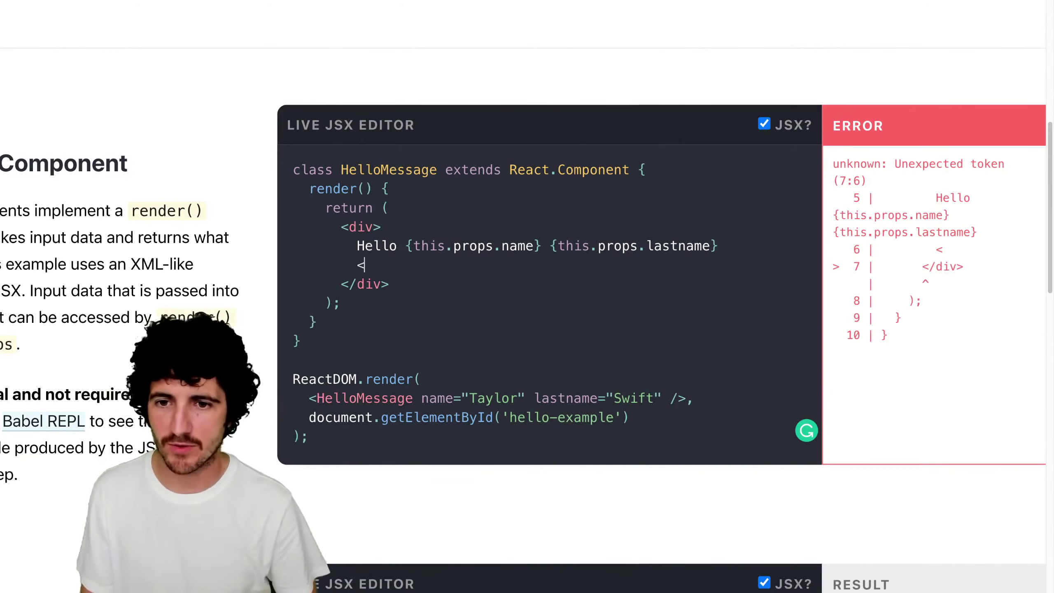
{"action": "type", "text": "h1></"}
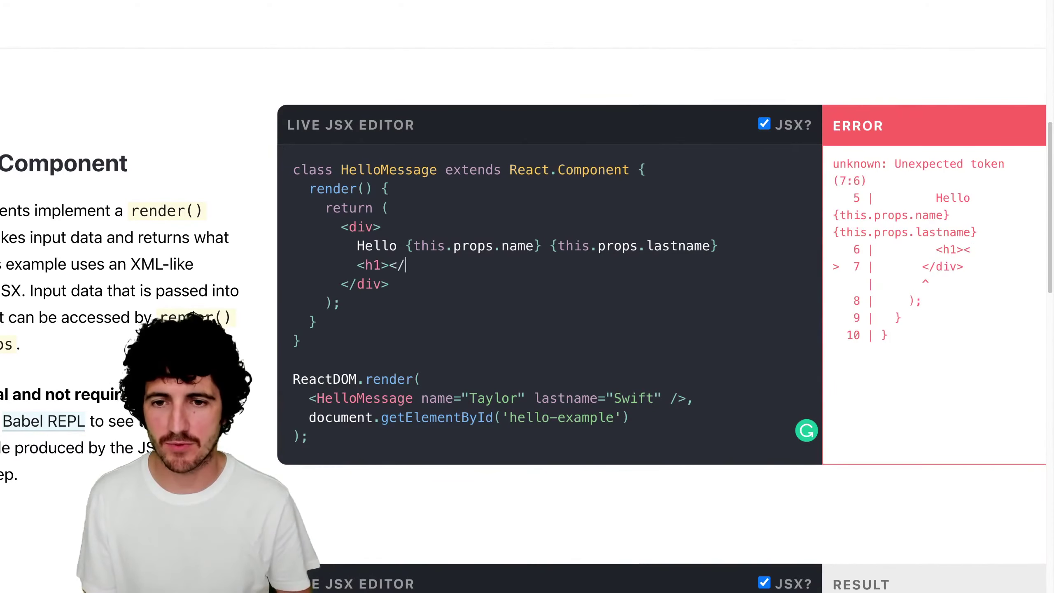
{"action": "type", "text": "h1>"}
{"action": "key", "text": "Left"}
{"action": "key", "text": "Left"}
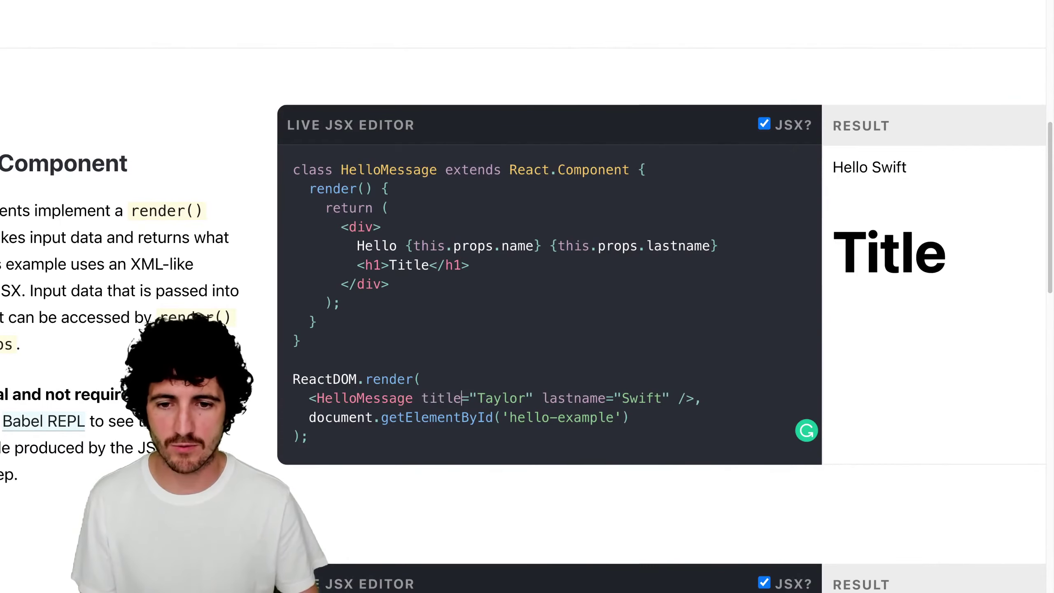
- Rename lastname to title, render {this.props.title} in the h1, and delete the lastname expression
{"action": "key", "text": "super+z"}
{"action": "double_click", "coordinate": [555, 398]}
{"action": "type", "text": "title"}
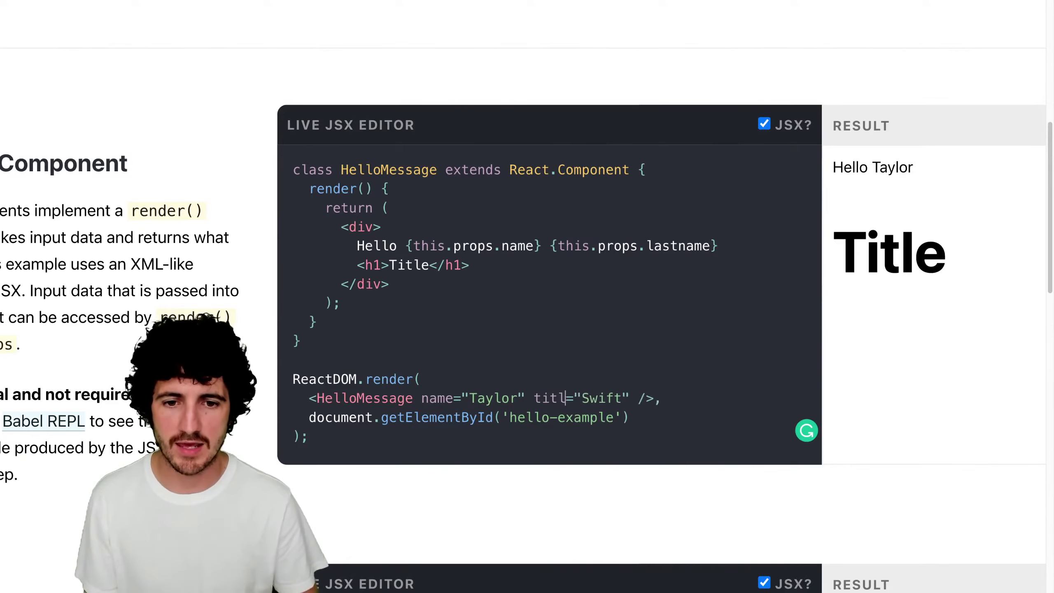
{"action": "double_click", "coordinate": [409, 266]}
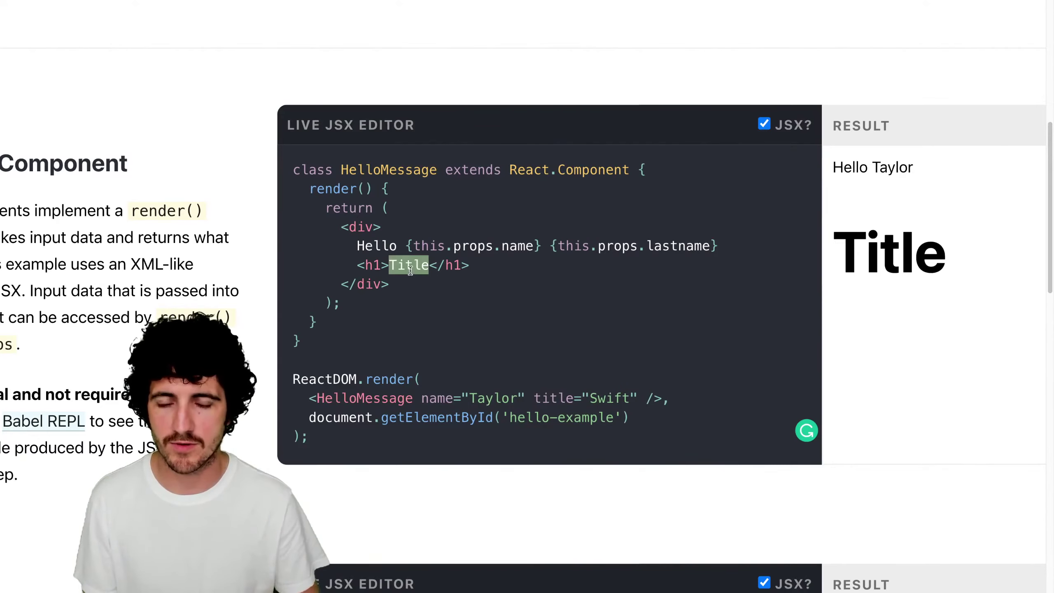
{"action": "type", "text": "{this.props.titl"}
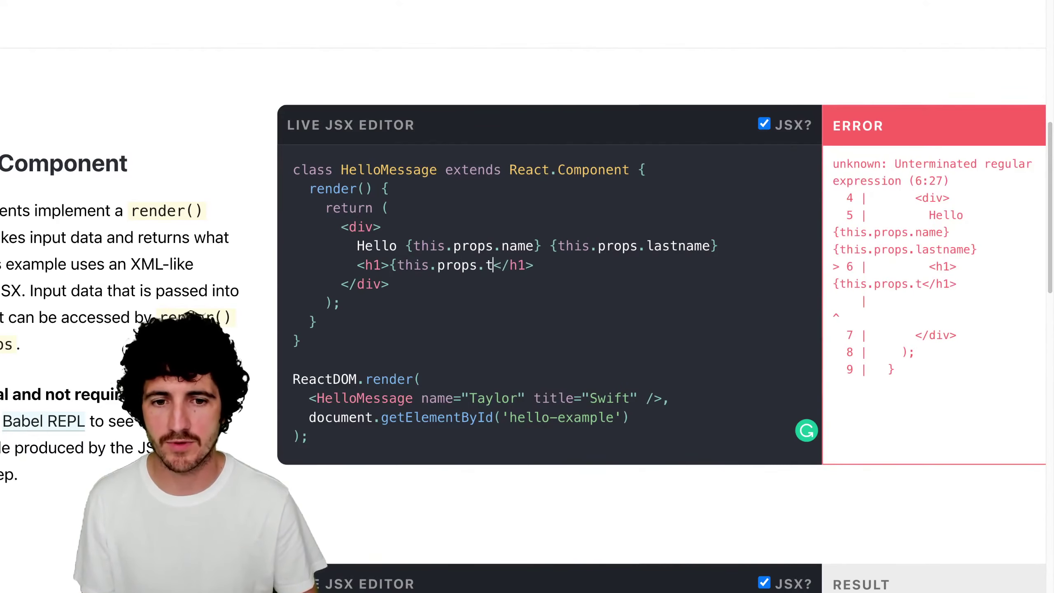
{"action": "type", "text": "e}"}
{"action": "left_click_drag", "start_coordinate": [541, 246], "coordinate": [718, 246]}
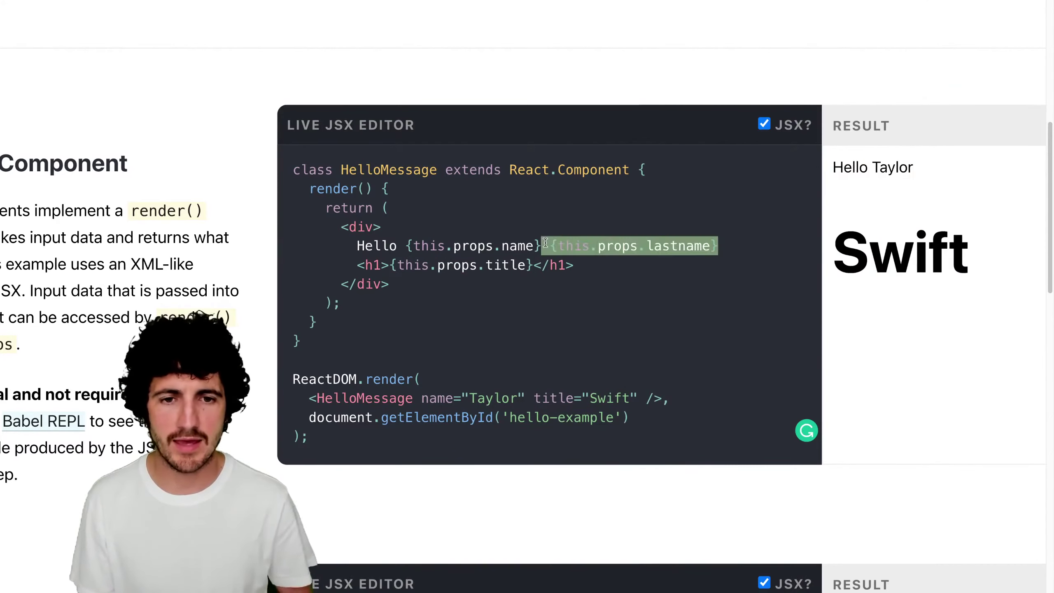
{"action": "key", "text": "BackSpace"}
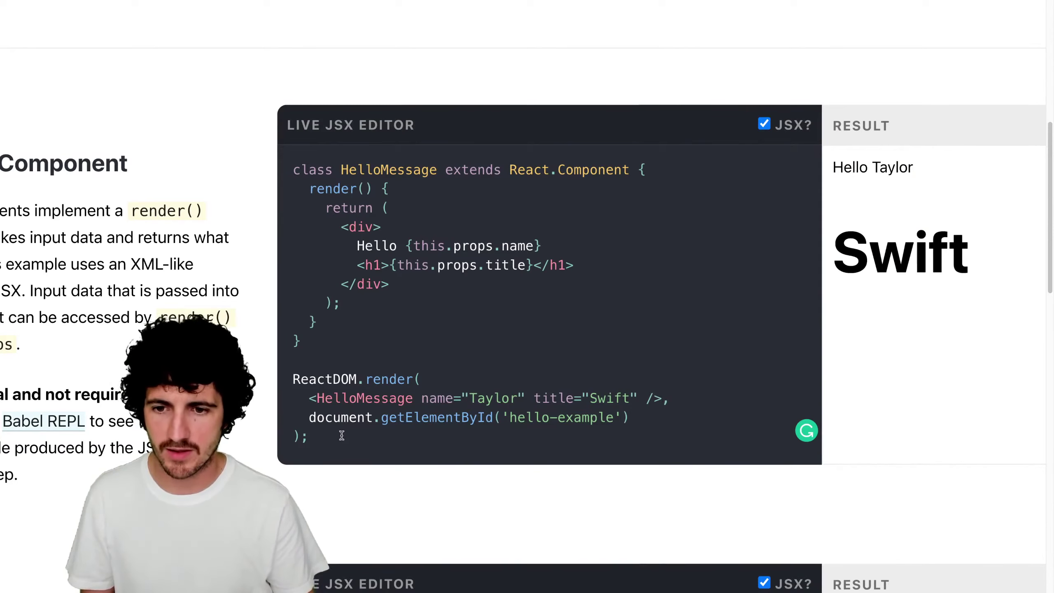
- Highlight the HelloMessage class, the ReactDOM.render call and its arguments
{"action": "left_click_drag", "start_coordinate": [294, 170], "coordinate": [337, 334]}
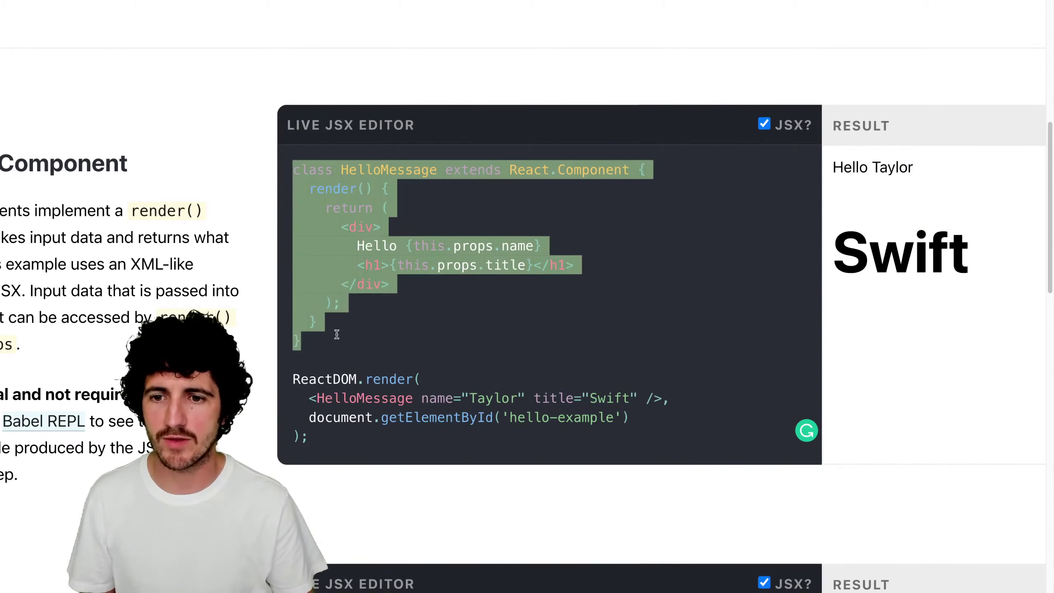
{"action": "left_click_drag", "start_coordinate": [294, 379], "coordinate": [317, 430]}
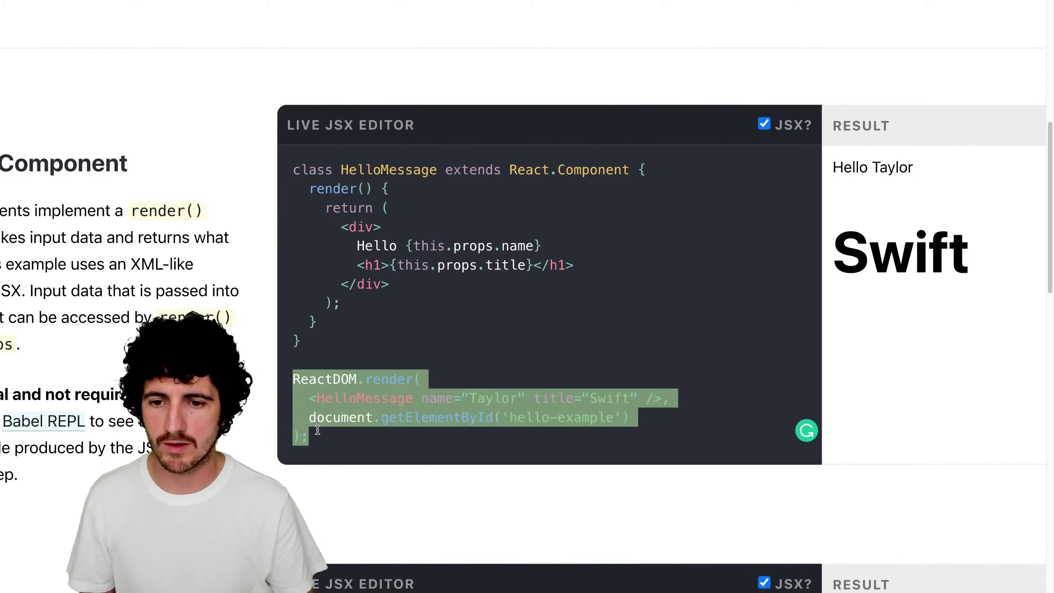
{"action": "double_click", "coordinate": [388, 379]}
{"action": "scroll", "coordinate": [566, 355], "scroll_direction": "down", "scroll_amount": 2}
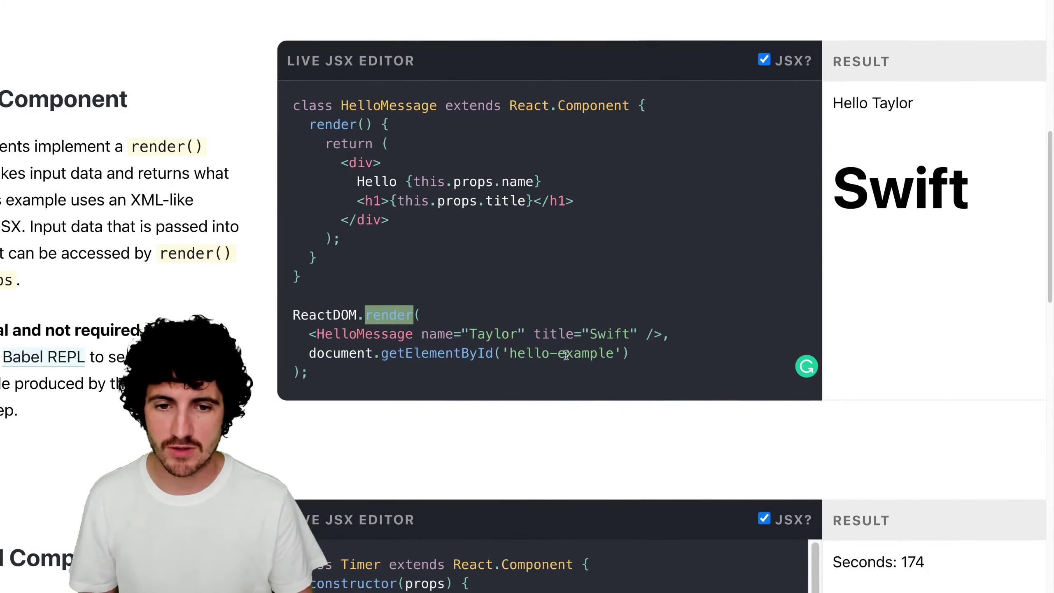
{"action": "left_click_drag", "start_coordinate": [648, 353], "coordinate": [309, 353]}
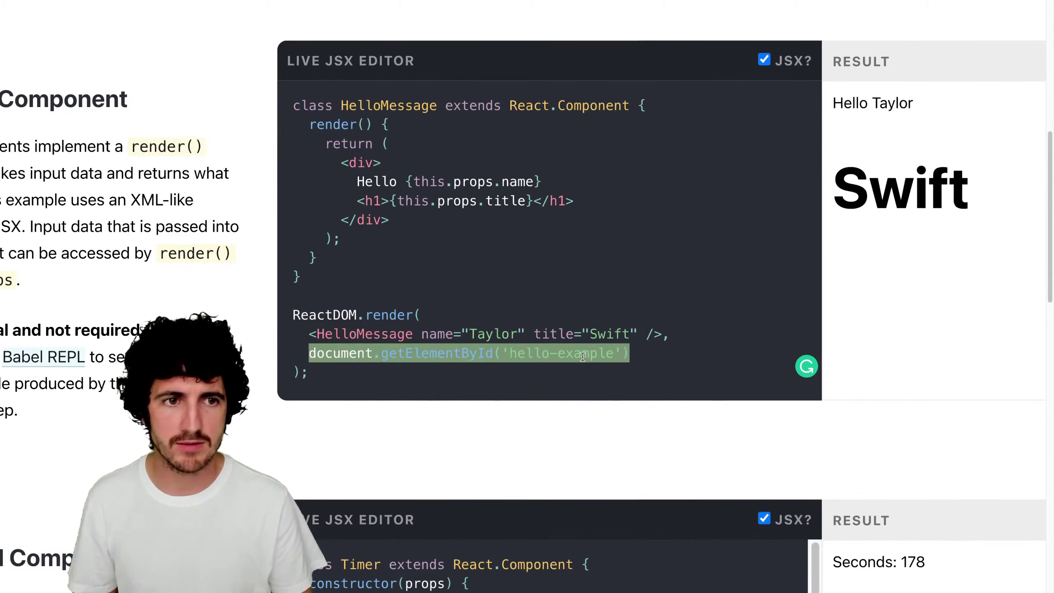
{"action": "left_click_drag", "start_coordinate": [311, 334], "coordinate": [660, 336]}
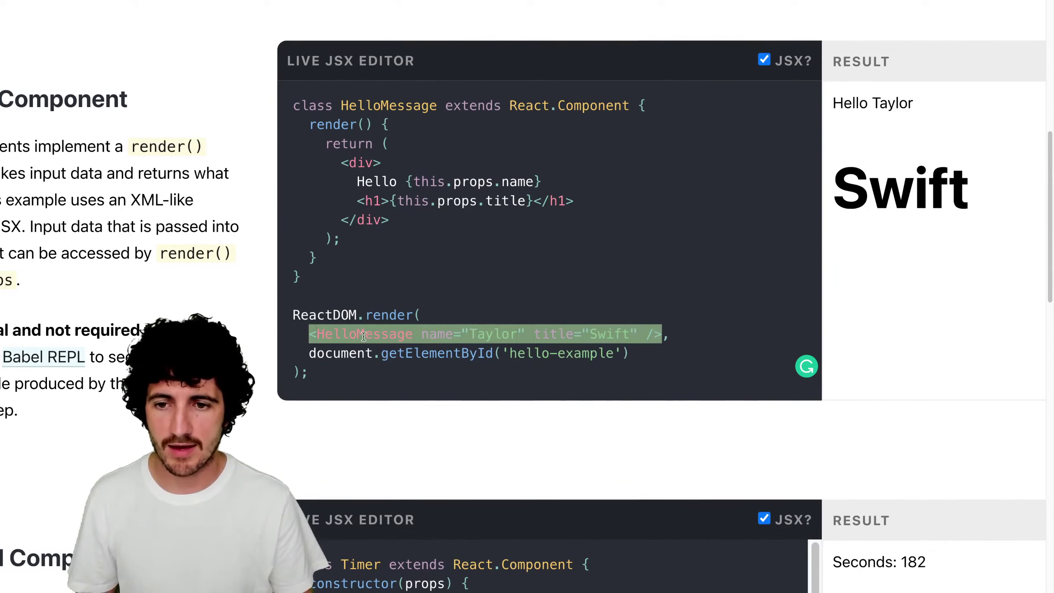
- Move the HelloMessage element into const app and pass app to ReactDOM.render
{"action": "left_click", "coordinate": [360, 295]}
{"action": "key", "text": "Return"}
{"action": "key", "text": "Return"}
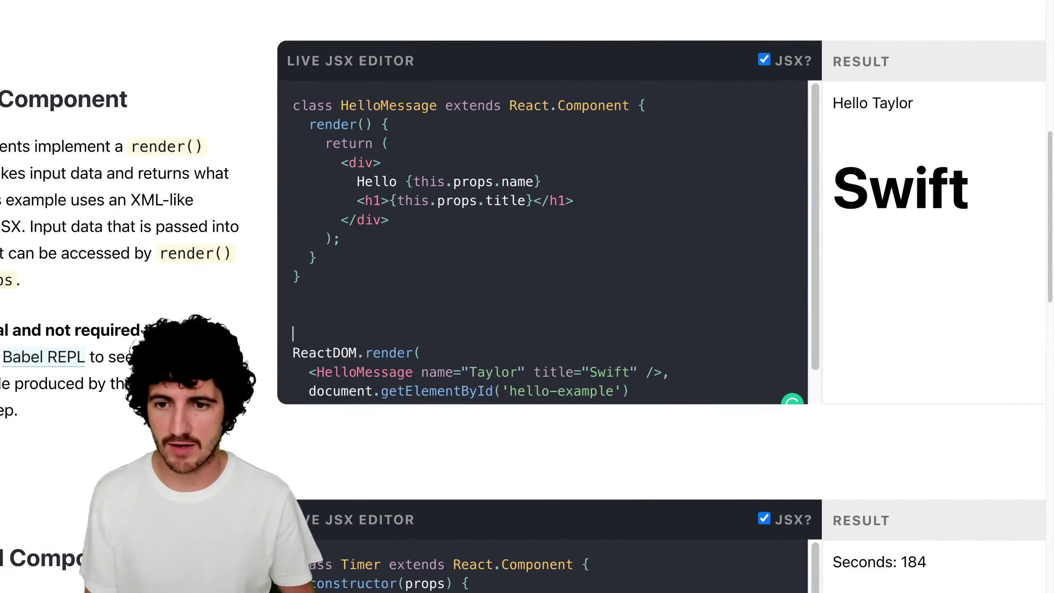
{"action": "type", "text": "const app ="}
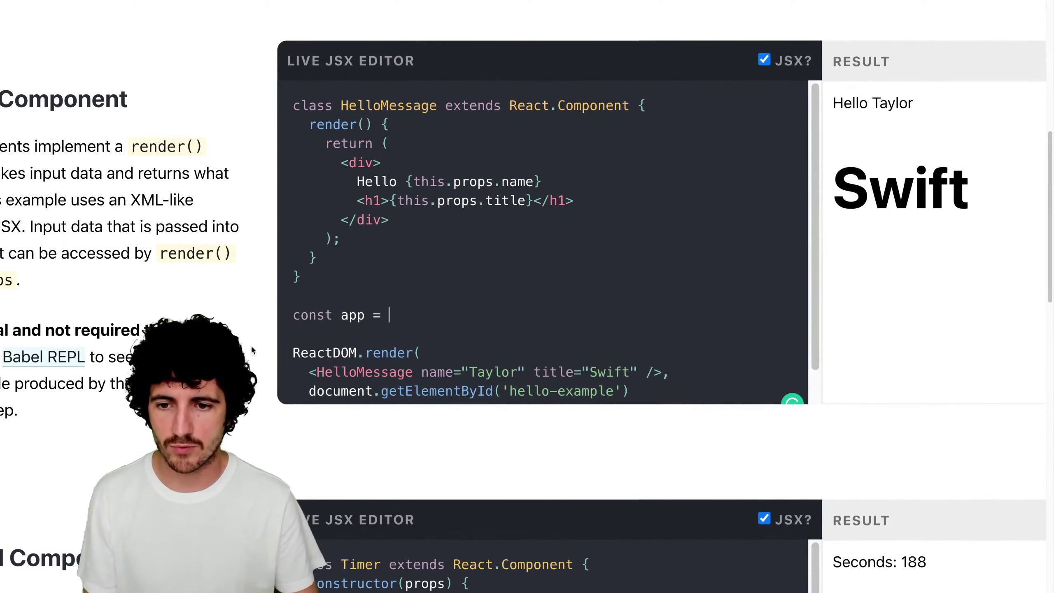
{"action": "left_click_drag", "start_coordinate": [305, 368], "coordinate": [663, 372]}
{"action": "type", "text": "app"}
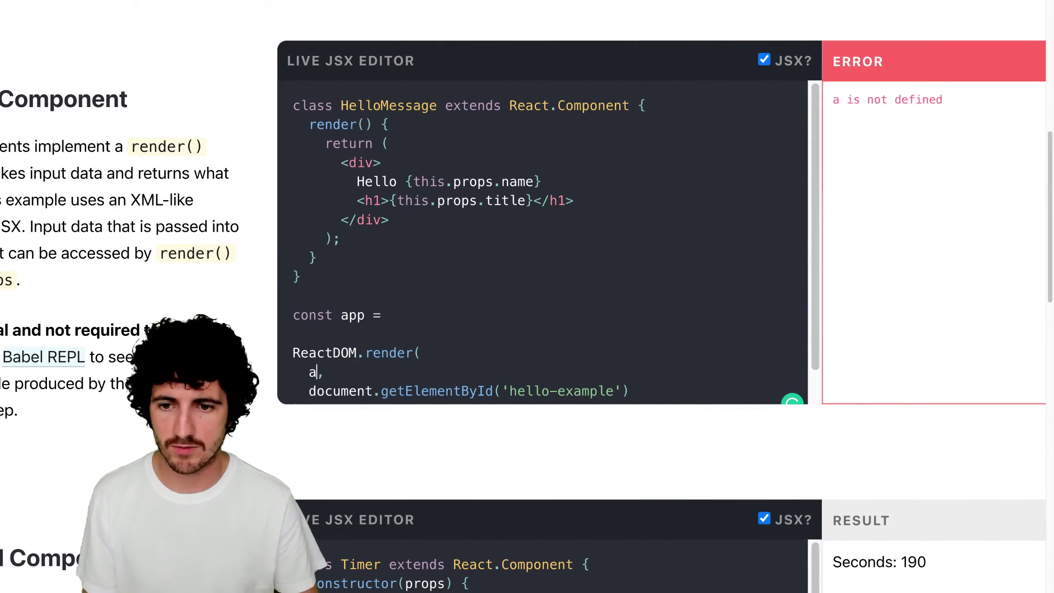
{"action": "left_click", "coordinate": [514, 316]}
{"action": "type", "text": "<HelloMessage name=\"Taylor\" title=\"Swift\" />"}
{"action": "key", "text": "Return"}
{"action": "key", "text": "BackSpace"}
{"action": "scroll", "coordinate": [450, 303], "scroll_direction": "down", "scroll_amount": 2}
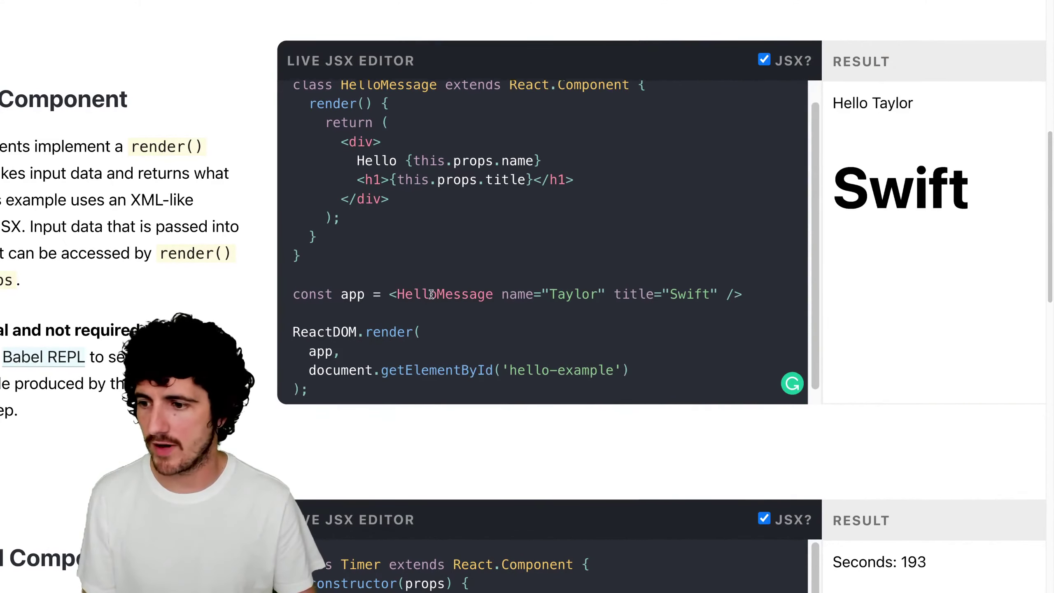
- Cut the getElementById('hello-example') call into a new const ref below const app
{"action": "double_click", "coordinate": [351, 290]}
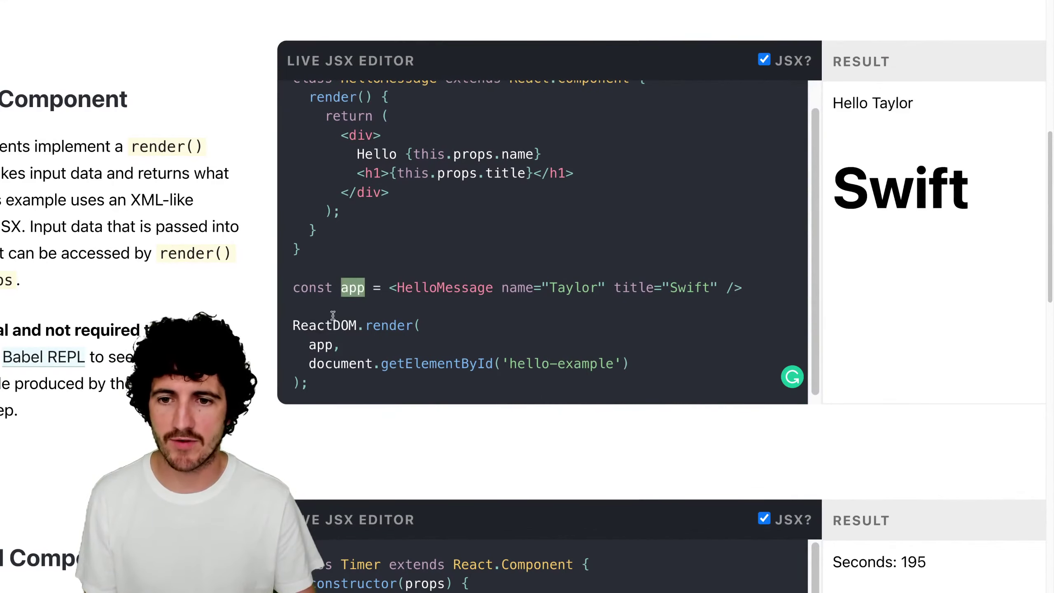
{"action": "double_click", "coordinate": [319, 347]}
{"action": "left_click_drag", "start_coordinate": [307, 363], "coordinate": [660, 365]}
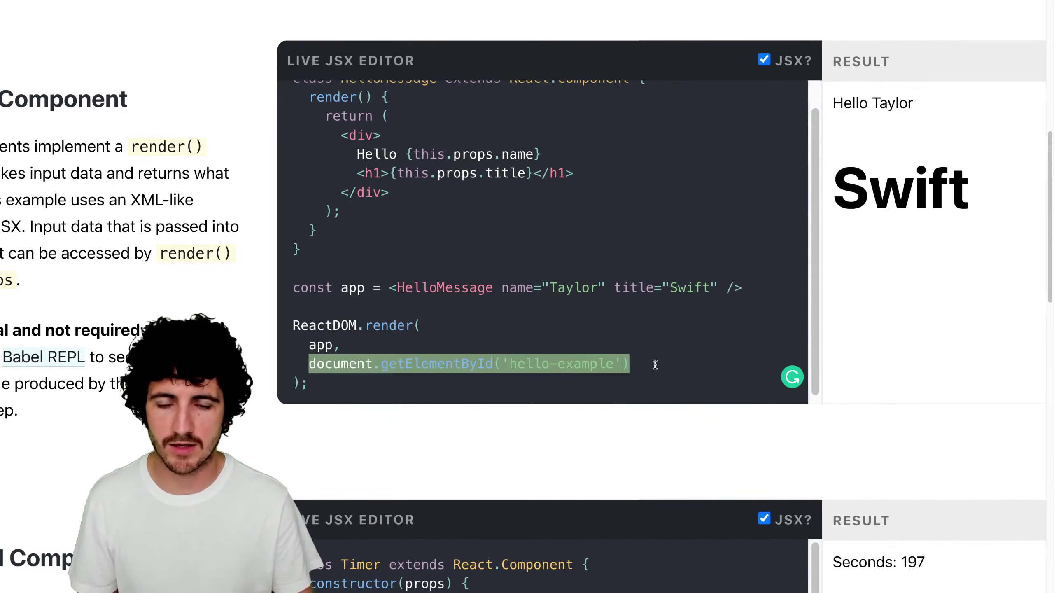
{"action": "left_click", "coordinate": [418, 359]}
{"action": "scroll", "coordinate": [372, 303], "scroll_direction": "down", "scroll_amount": 1}
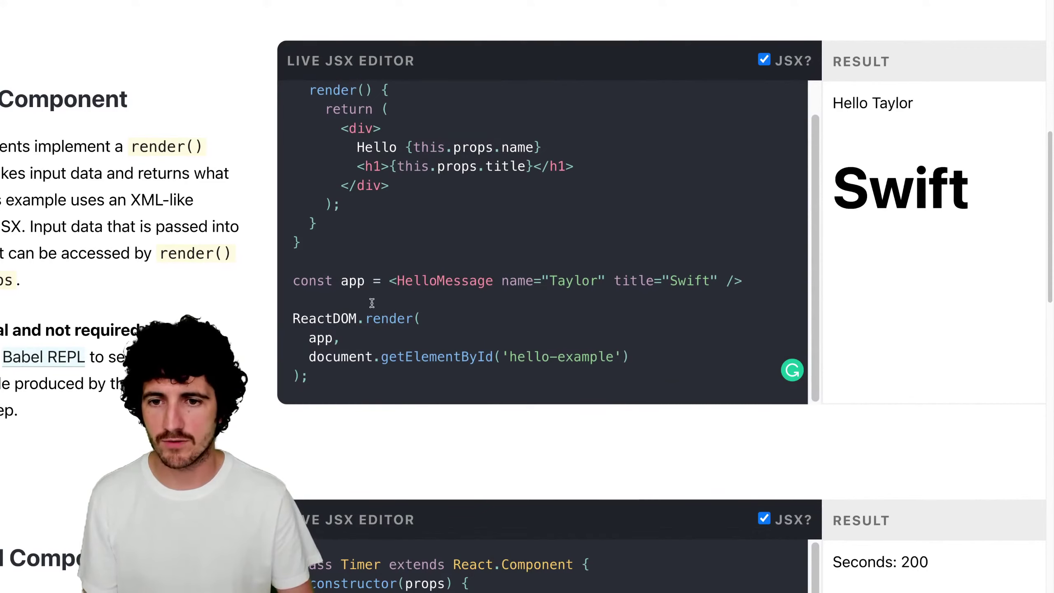
{"action": "left_click_drag", "start_coordinate": [308, 360], "coordinate": [649, 360]}
{"action": "key", "text": "ctrl+x"}
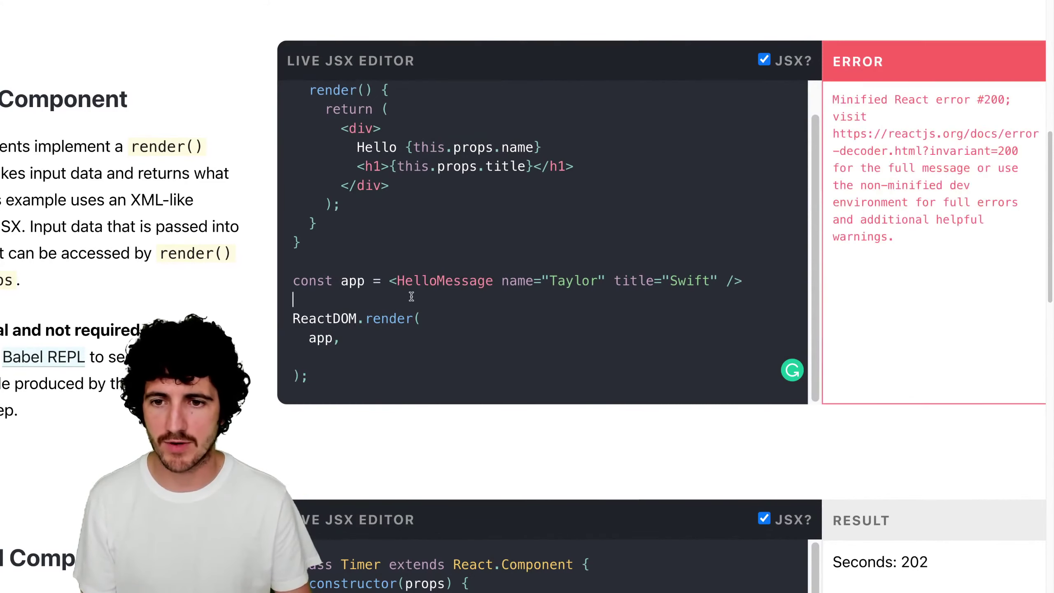
{"action": "left_click", "coordinate": [416, 297]}
{"action": "type", "text": "const ref ="}
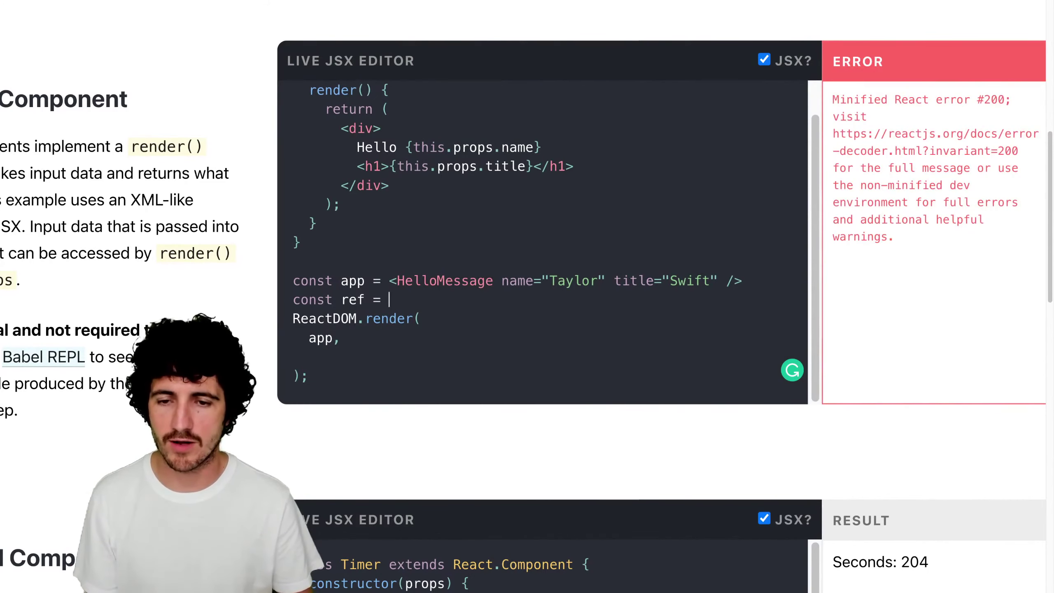
{"action": "key", "text": "ctrl+v"}
- Pass ref as the target and collapse the call to ReactDOM.render(app, ref);
{"action": "left_click", "coordinate": [340, 356]}
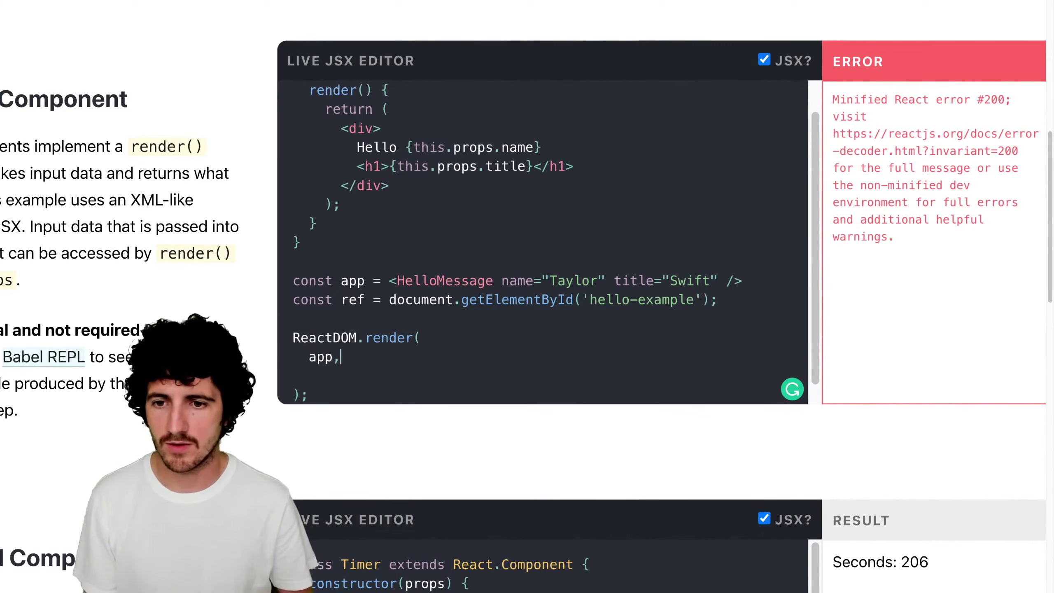
{"action": "type", "text": "ref"}
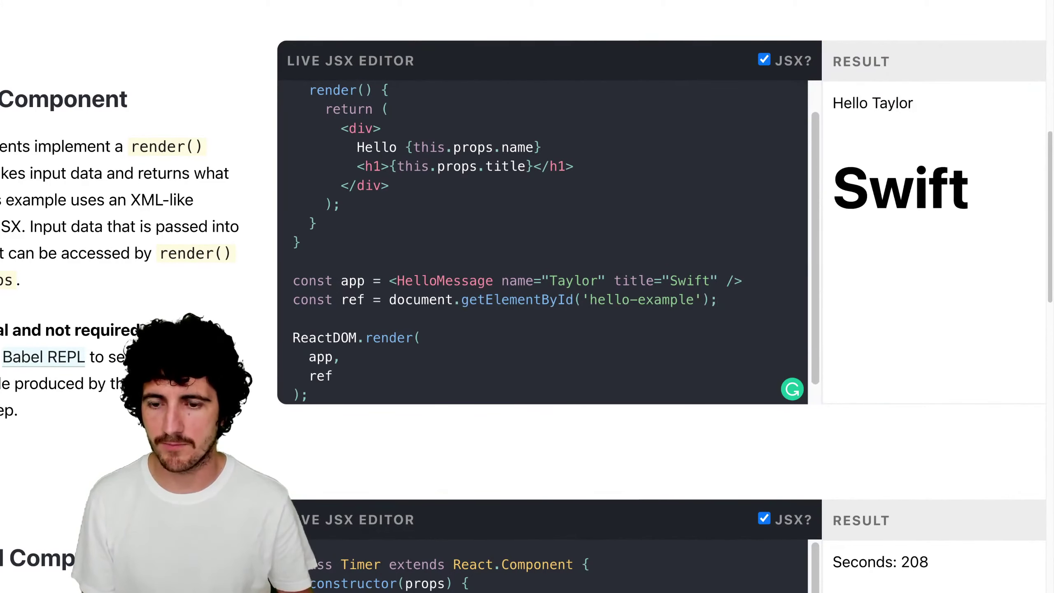
{"action": "left_click", "coordinate": [293, 376]}
{"action": "key", "text": "BackSpace"}
{"action": "left_click", "coordinate": [293, 356]}
{"action": "key", "text": "BackSpace"}
{"action": "left_click", "coordinate": [294, 348]}
{"action": "key", "text": "BackSpace"}
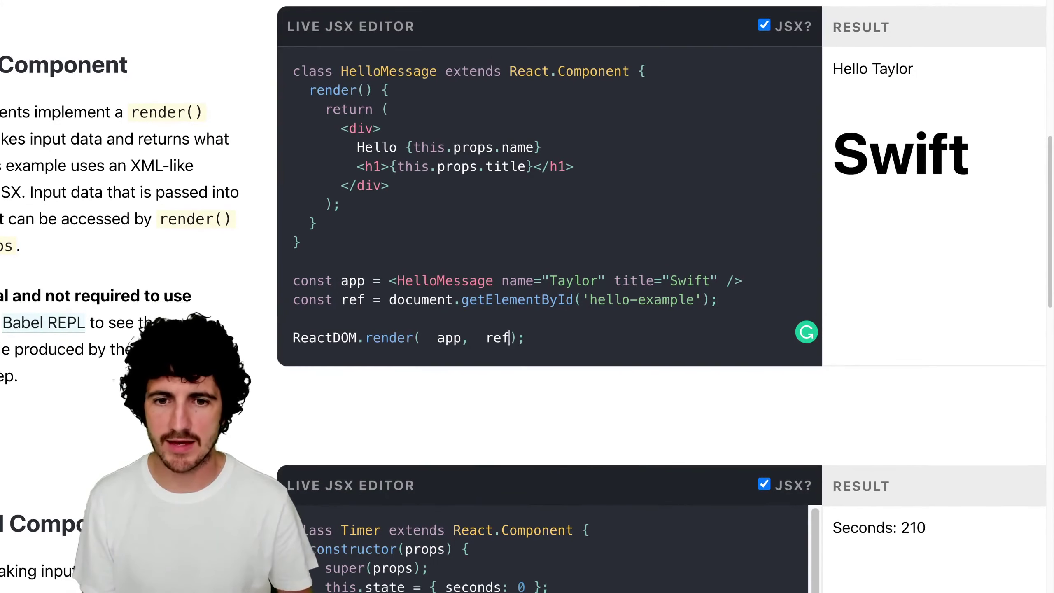
{"action": "key", "text": "BackSpace"}
{"action": "key", "text": "BackSpace"}
{"action": "key", "text": "Left"}
{"action": "key", "text": "Left"}
{"action": "key", "text": "Left"}
{"action": "key", "text": "Left"}
{"action": "key", "text": "Left"}
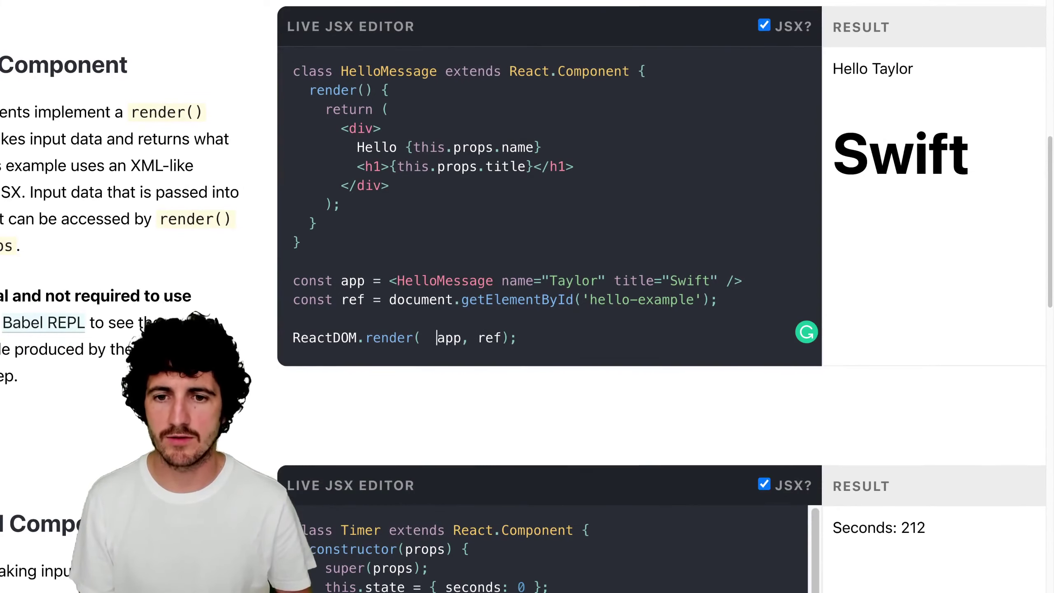
{"action": "key", "text": "BackSpace"}
{"action": "key", "text": "BackSpace"}
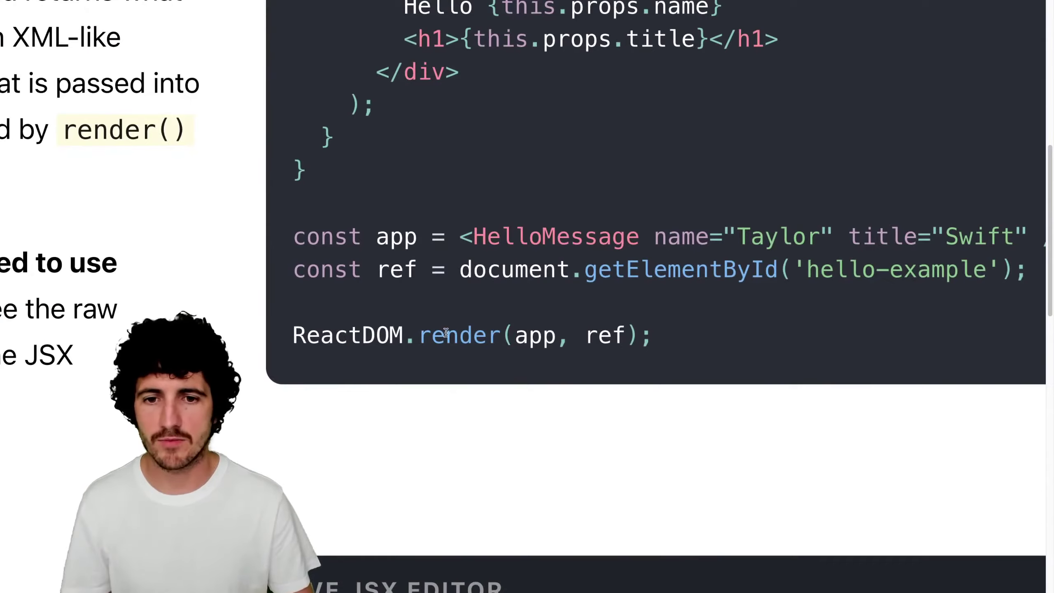
- Highlight app and ref in the render call, the ref declaration and the hello-example id
{"action": "double_click", "coordinate": [530, 337]}
{"action": "double_click", "coordinate": [604, 335]}
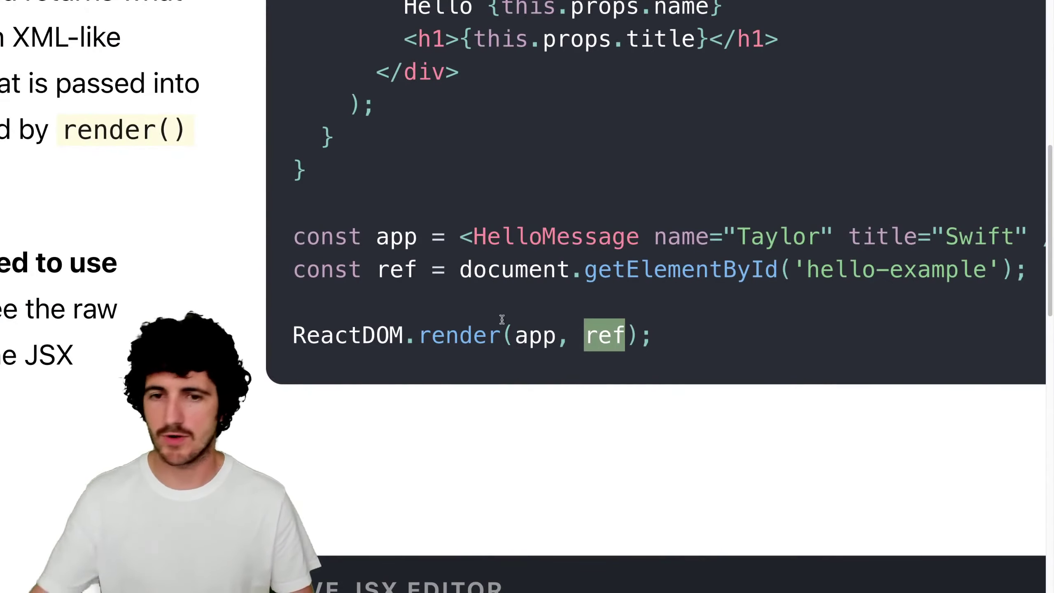
{"action": "double_click", "coordinate": [390, 264]}
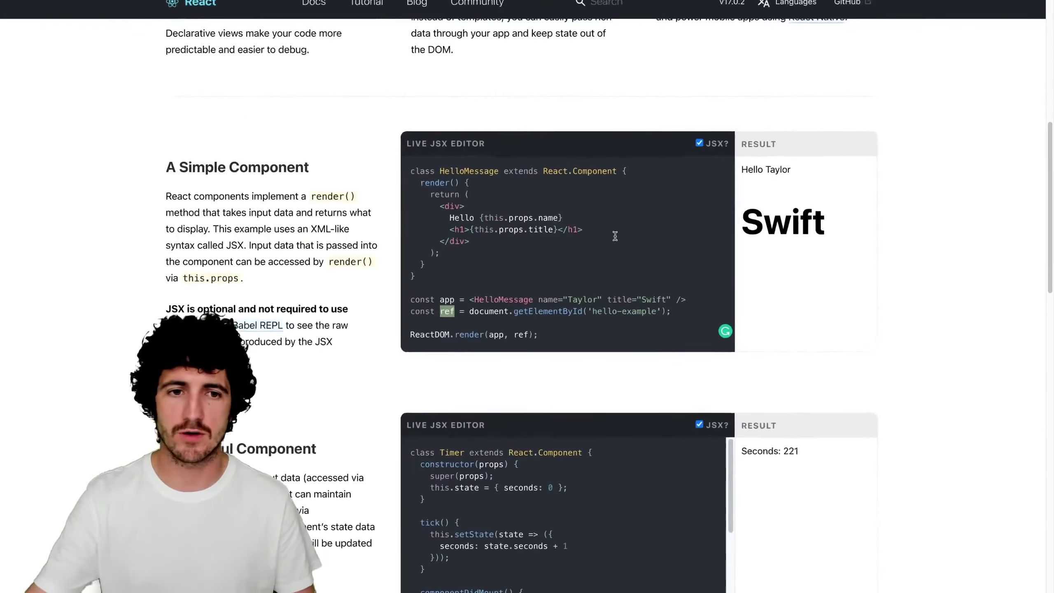
{"action": "left_click_drag", "start_coordinate": [596, 311], "coordinate": [645, 312]}
{"action": "key", "text": "super+alt+i"}
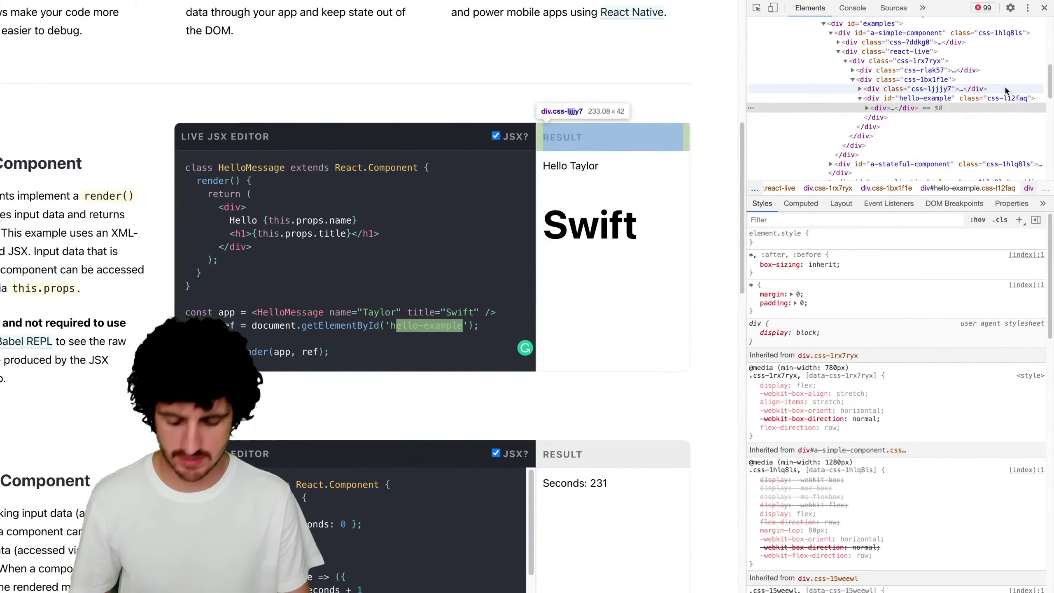
- Scroll the page and highlight the hello-example string and the rendered Hello Taylor Swift output
{"action": "scroll", "coordinate": [1000, 89], "scroll_direction": "down", "scroll_amount": 3}
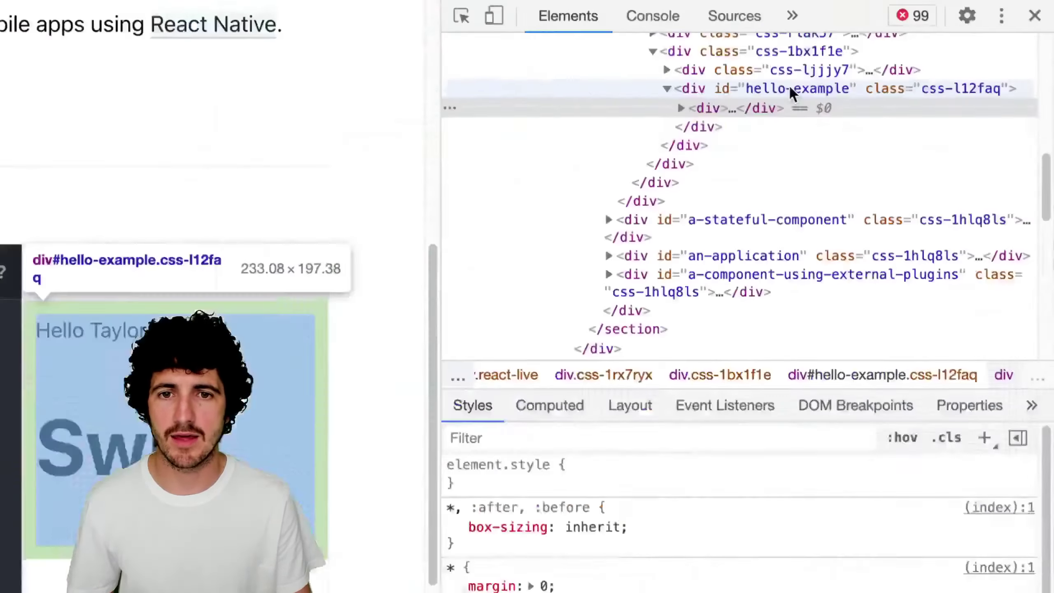
{"action": "scroll", "coordinate": [596, 287], "scroll_direction": "down", "scroll_amount": 15}
{"action": "scroll", "coordinate": [596, 287], "scroll_direction": "up", "scroll_amount": 10}
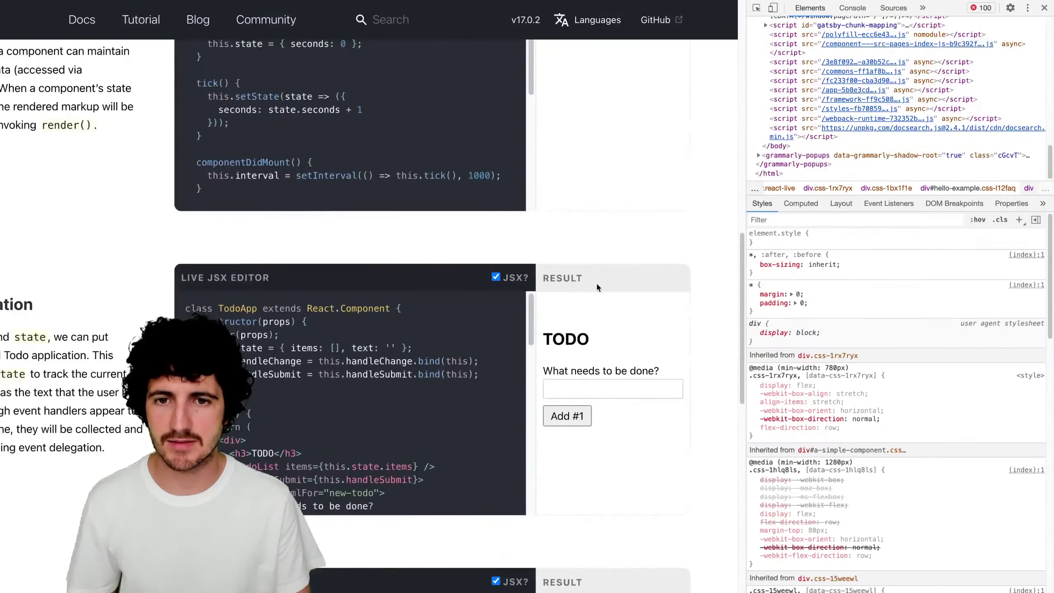
{"action": "scroll", "coordinate": [596, 287], "scroll_direction": "up", "scroll_amount": 10}
{"action": "left_click_drag", "start_coordinate": [390, 338], "coordinate": [461, 342]}
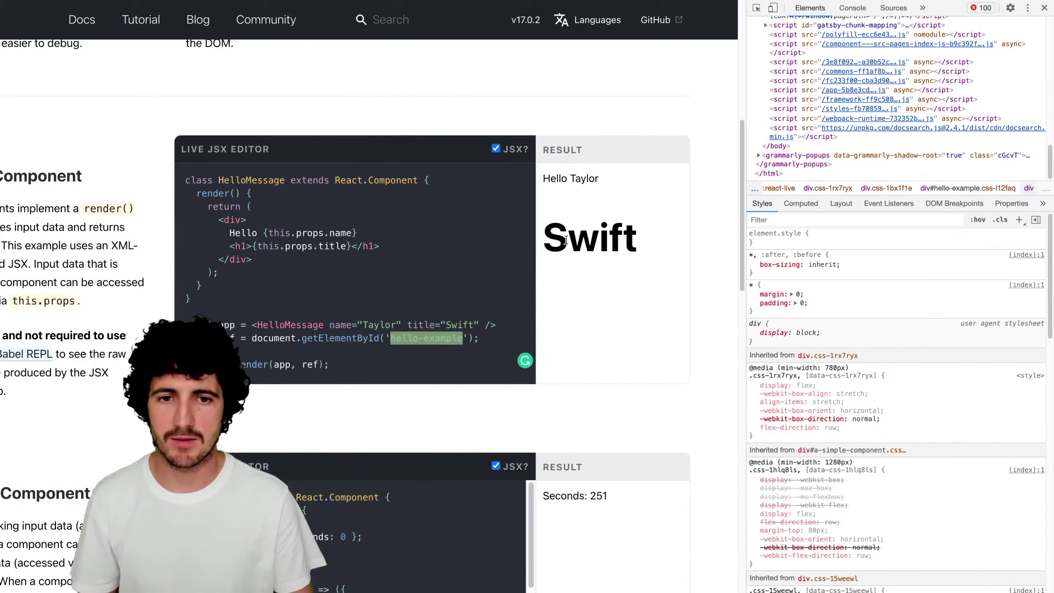
{"action": "left_click_drag", "start_coordinate": [566, 240], "coordinate": [543, 166]}
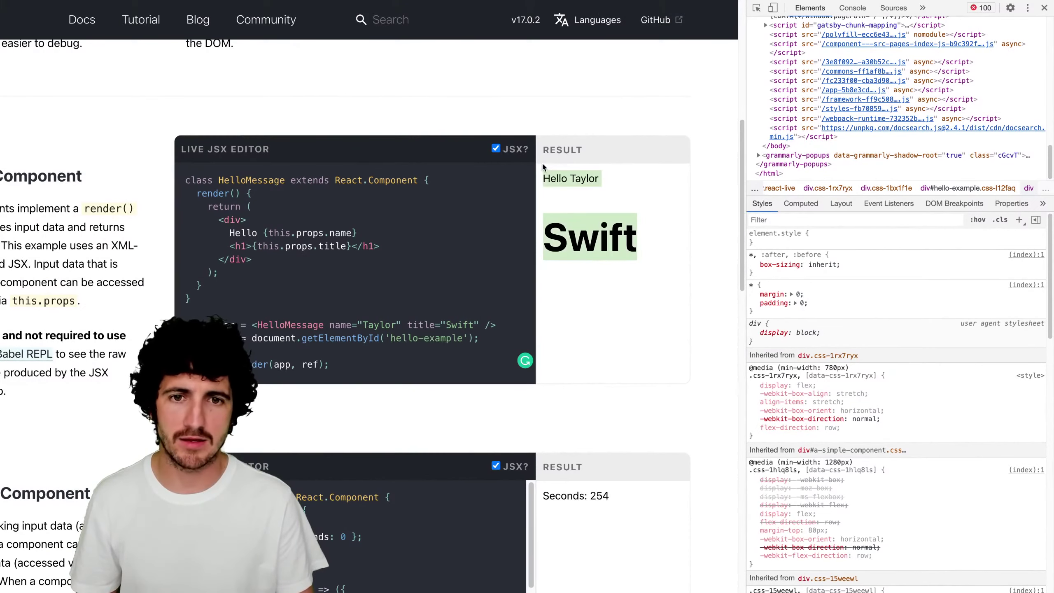
- Close the developer tools and switch the example to its compiled createElement view
{"action": "left_click", "coordinate": [496, 149]}
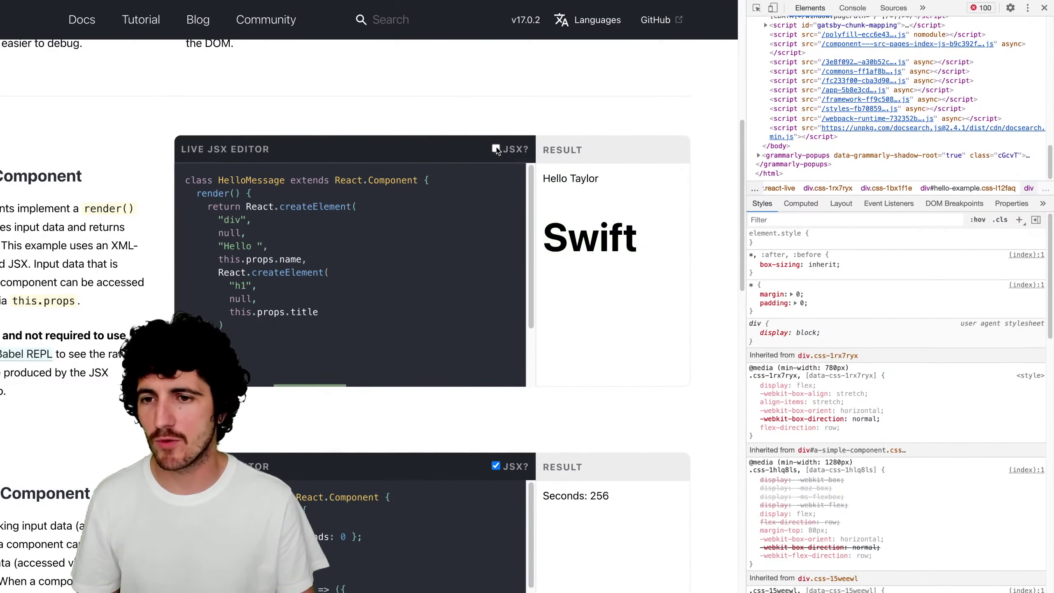
{"action": "left_click", "coordinate": [1044, 7]}
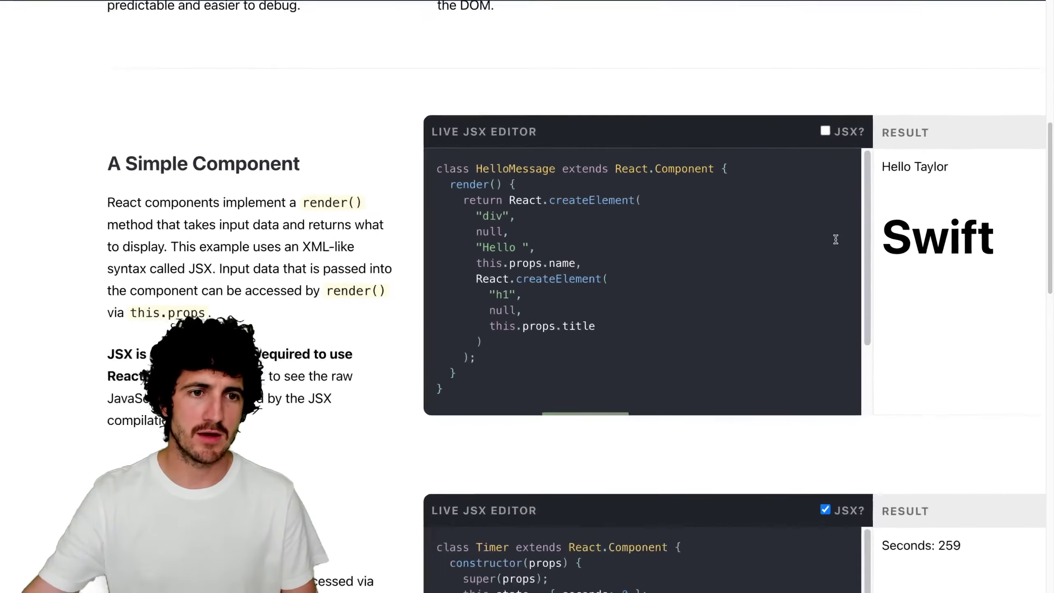
{"action": "left_click", "coordinate": [825, 121]}
{"action": "left_click", "coordinate": [825, 121]}
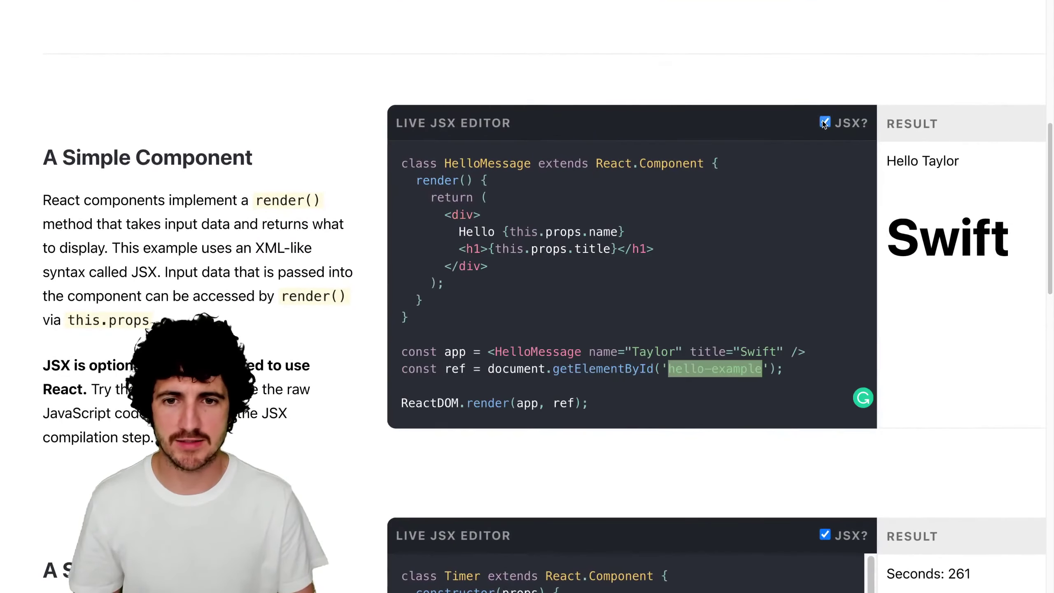
{"action": "scroll", "coordinate": [457, 247], "scroll_direction": "down", "scroll_amount": 3}
{"action": "scroll", "coordinate": [457, 247], "scroll_direction": "up", "scroll_amount": 5}
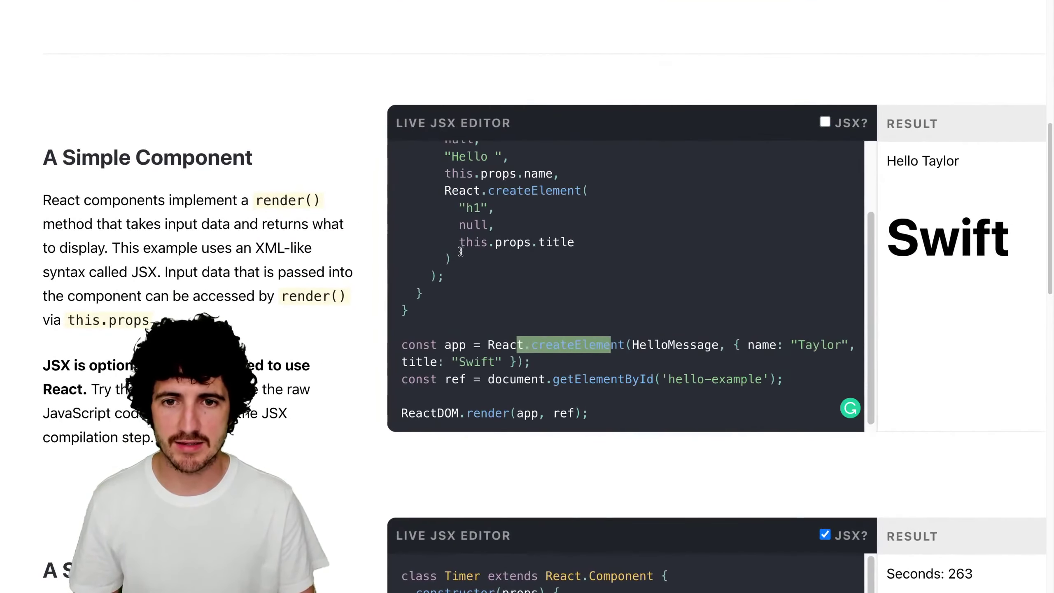
{"action": "scroll", "coordinate": [461, 261], "scroll_direction": "down", "scroll_amount": 3}
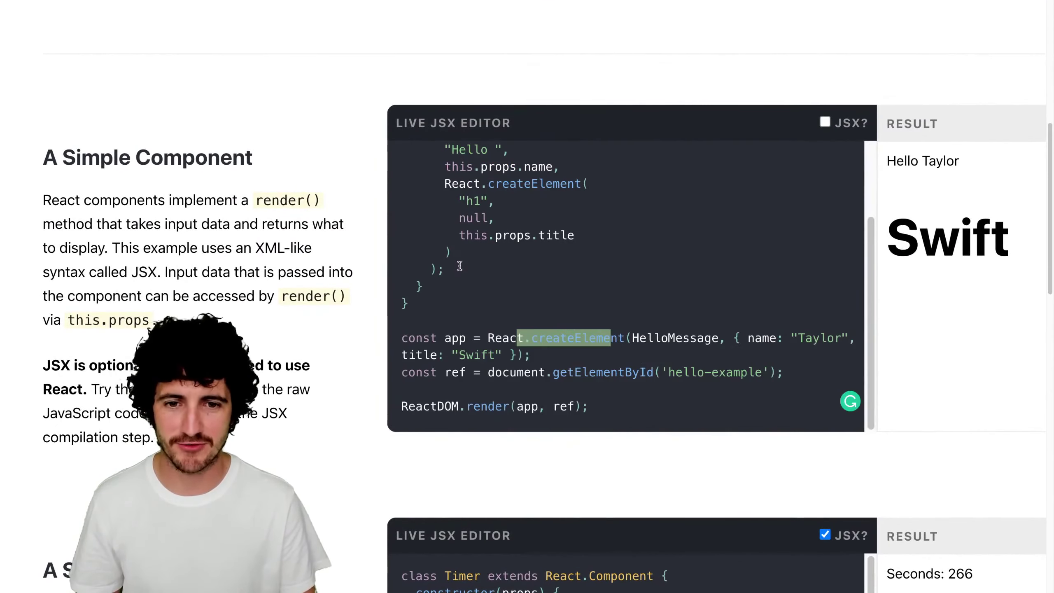
{"action": "scroll", "coordinate": [537, 311], "scroll_direction": "up", "scroll_amount": 5}
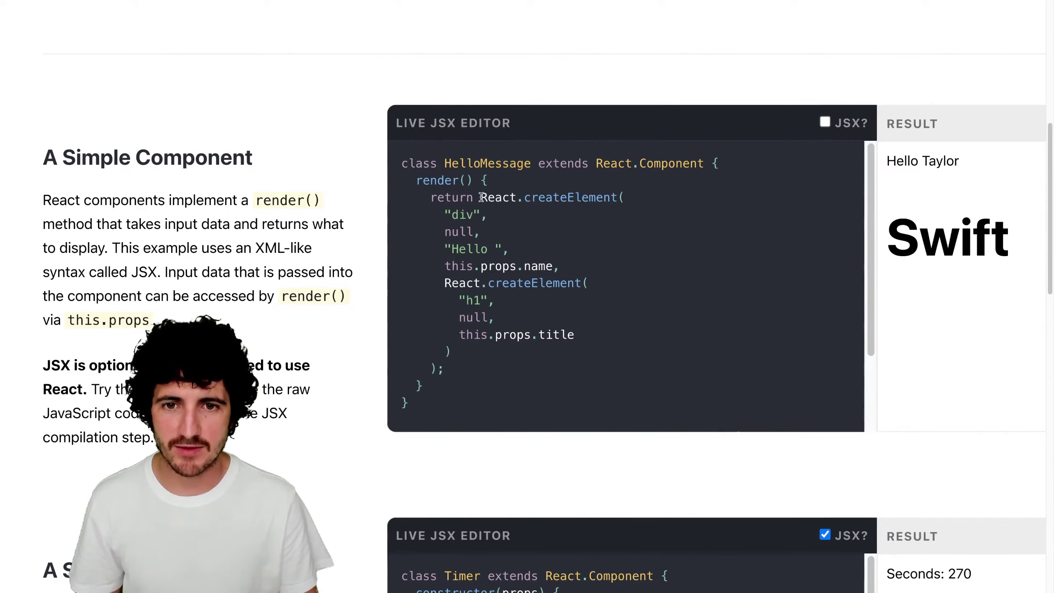
- Highlight the createElement calls, then switch back to JSX and delete the h1 title line
{"action": "left_click_drag", "start_coordinate": [480, 197], "coordinate": [639, 202]}
{"action": "left_click_drag", "start_coordinate": [445, 283], "coordinate": [588, 284]}
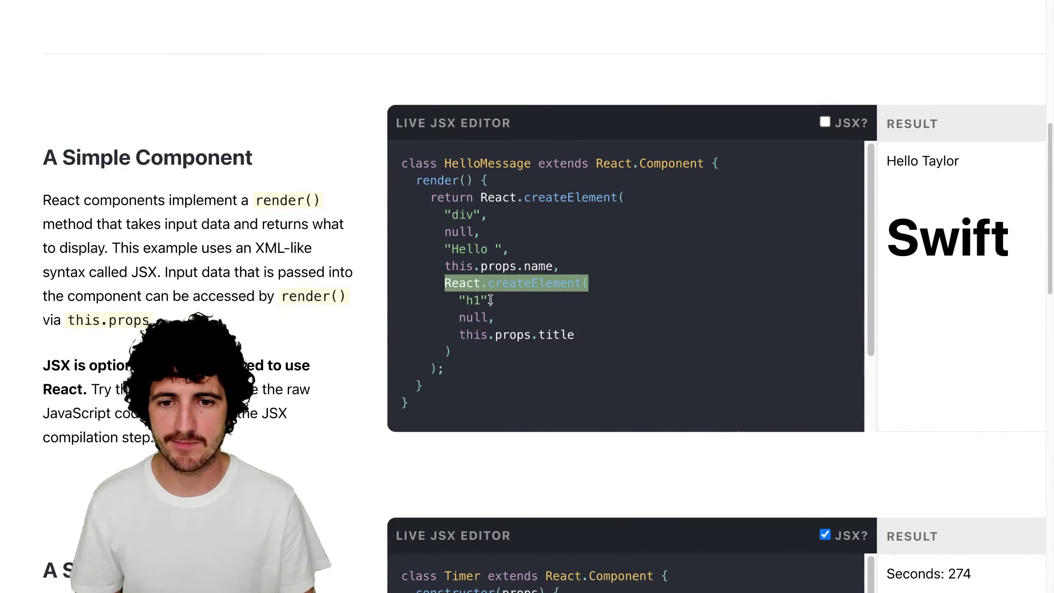
{"action": "left_click_drag", "start_coordinate": [488, 300], "coordinate": [459, 300]}
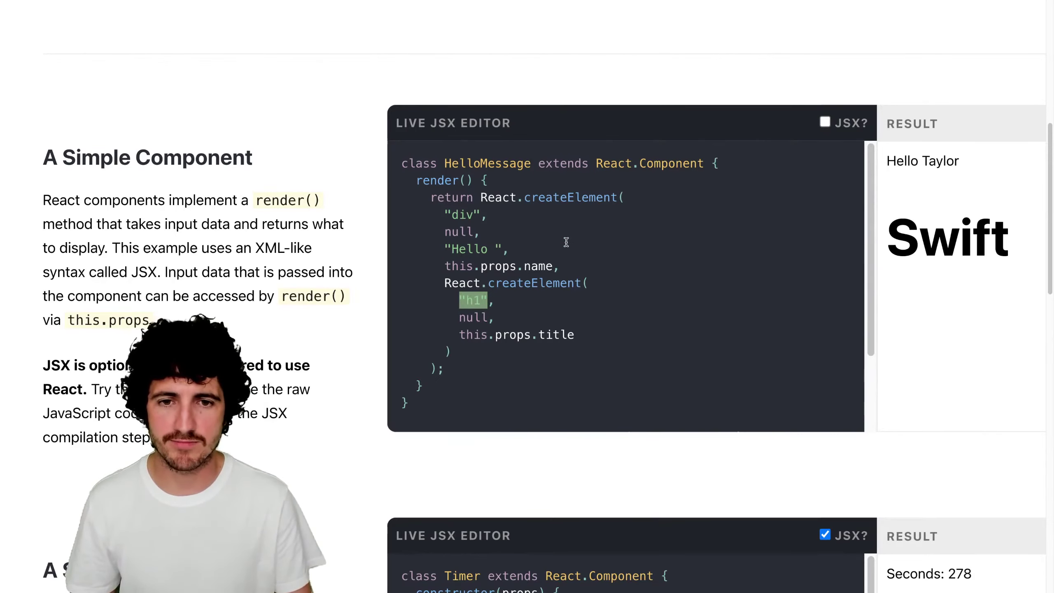
{"action": "left_click", "coordinate": [825, 122]}
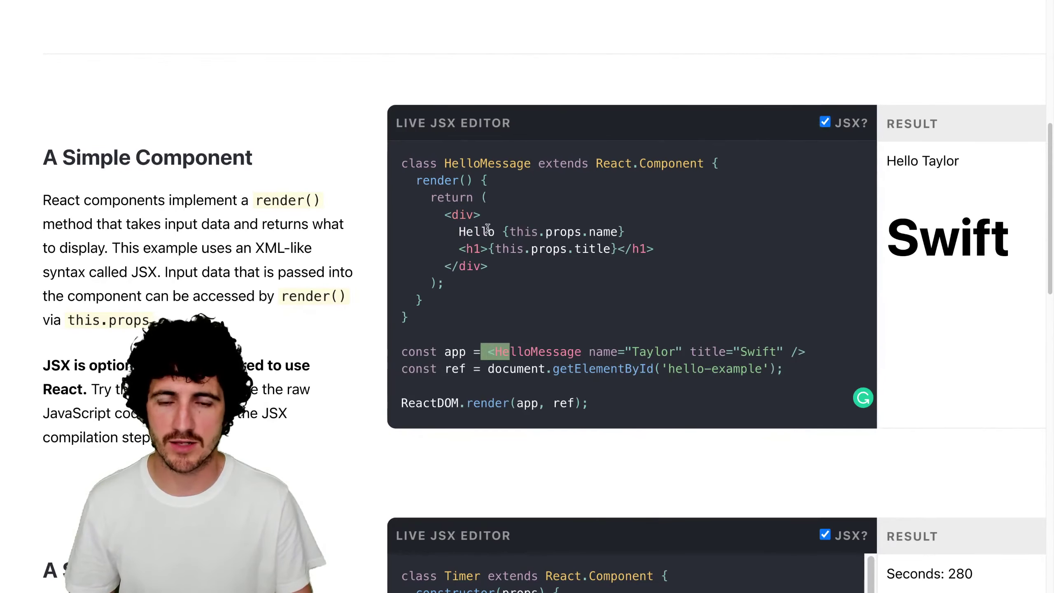
{"action": "left_click_drag", "start_coordinate": [646, 252], "coordinate": [680, 234]}
{"action": "key", "text": "BackSpace"}
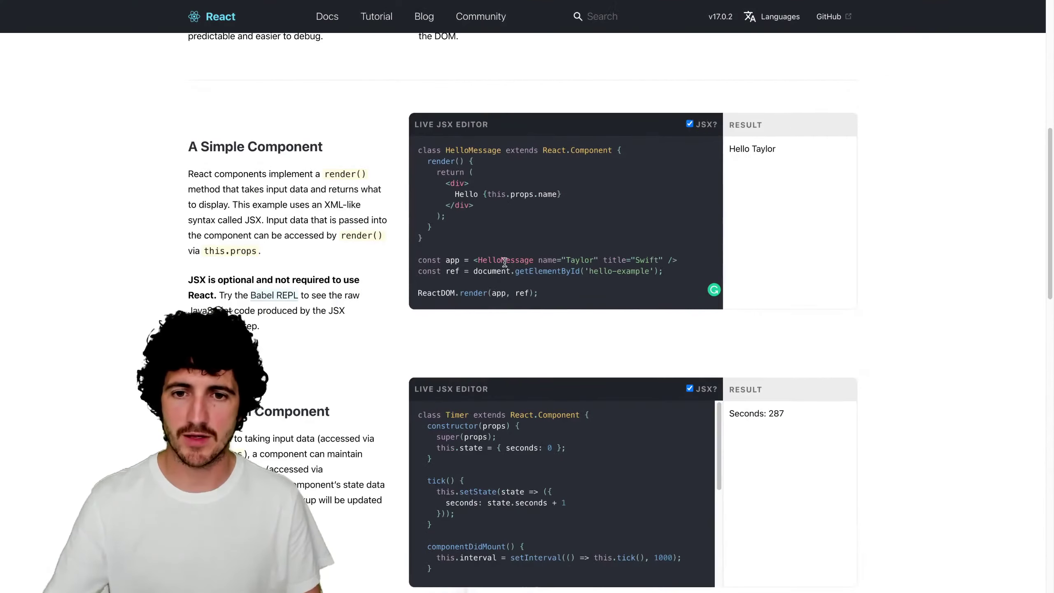
- Replace the markdown example's text with '## Test' and '### Test' headings
{"action": "scroll", "coordinate": [505, 262], "scroll_direction": "down", "scroll_amount": 5}
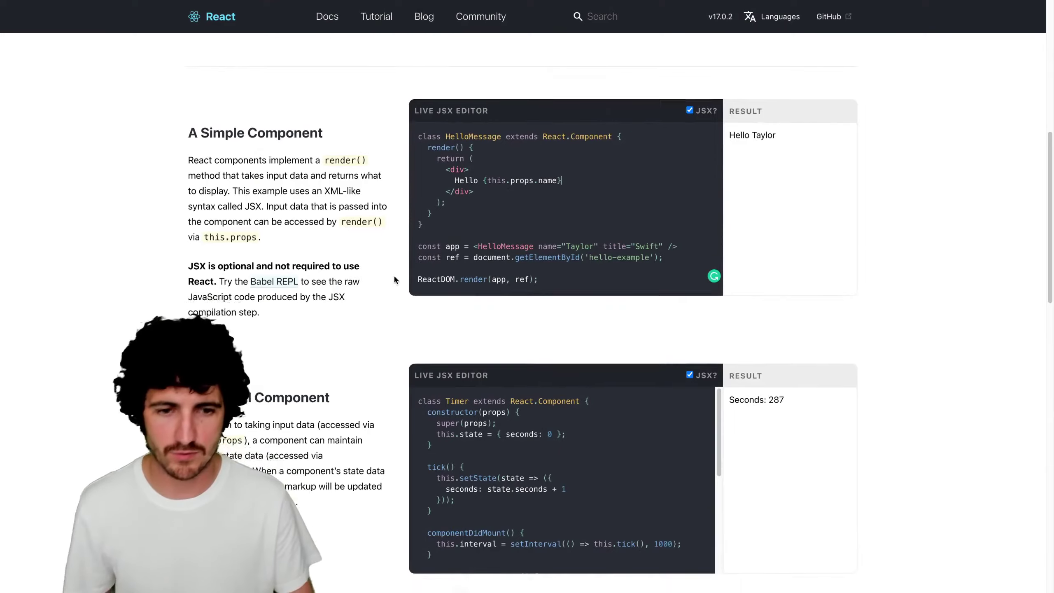
{"action": "scroll", "coordinate": [723, 270], "scroll_direction": "down", "scroll_amount": 10}
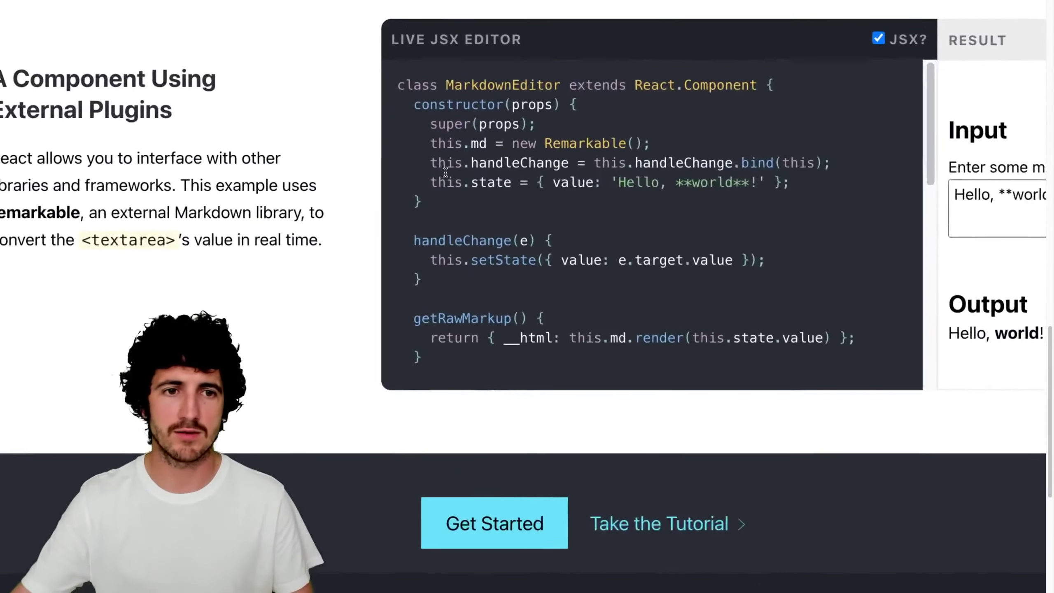
{"action": "left_click", "coordinate": [994, 200]}
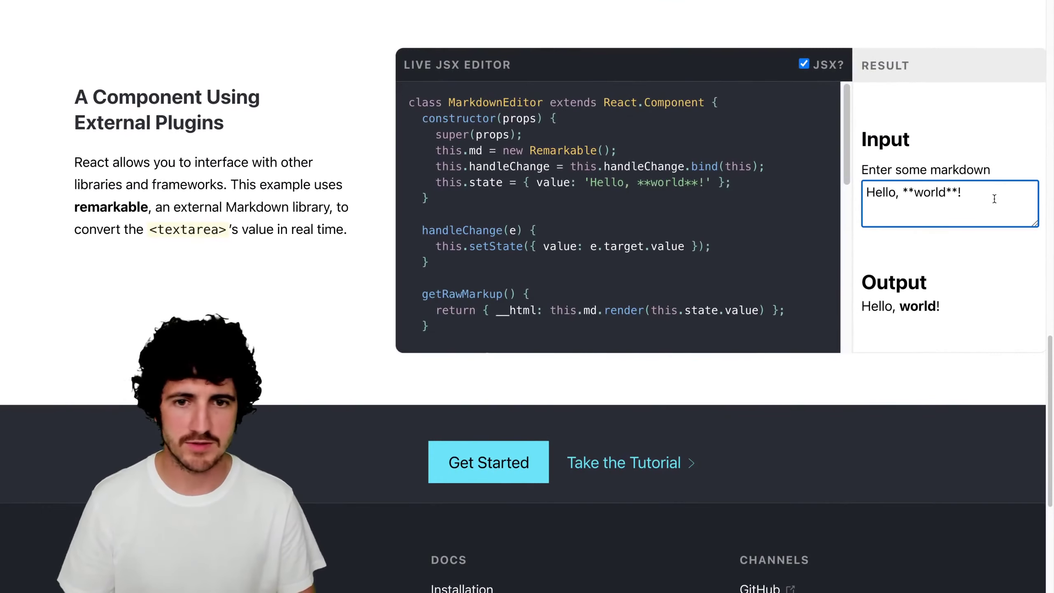
{"action": "key", "text": "super+a"}
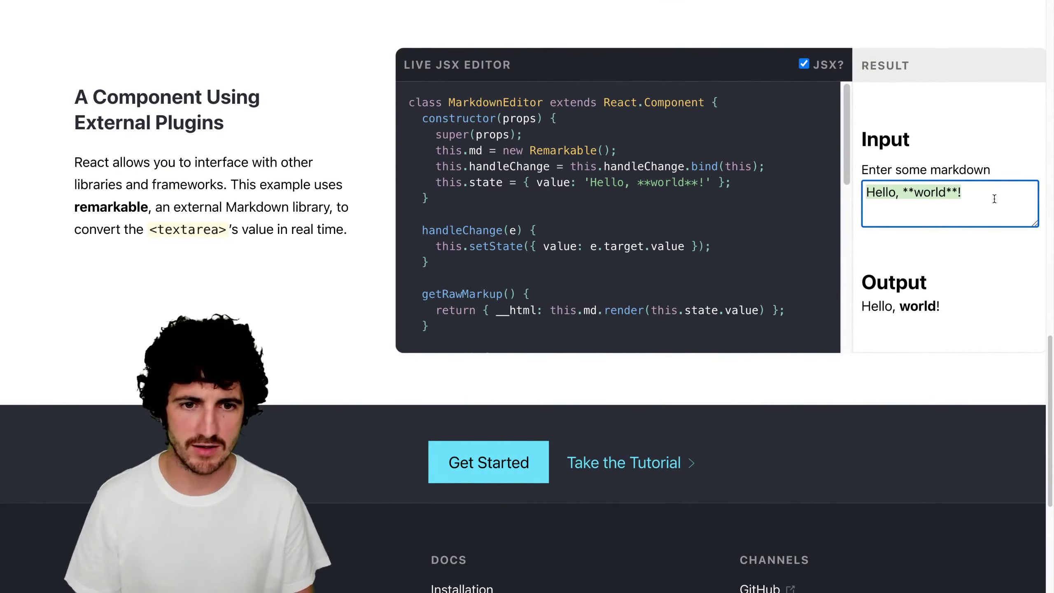
{"action": "type", "text": "## Test"}
{"action": "key", "text": "Return"}
{"action": "type", "text": "### Test"}
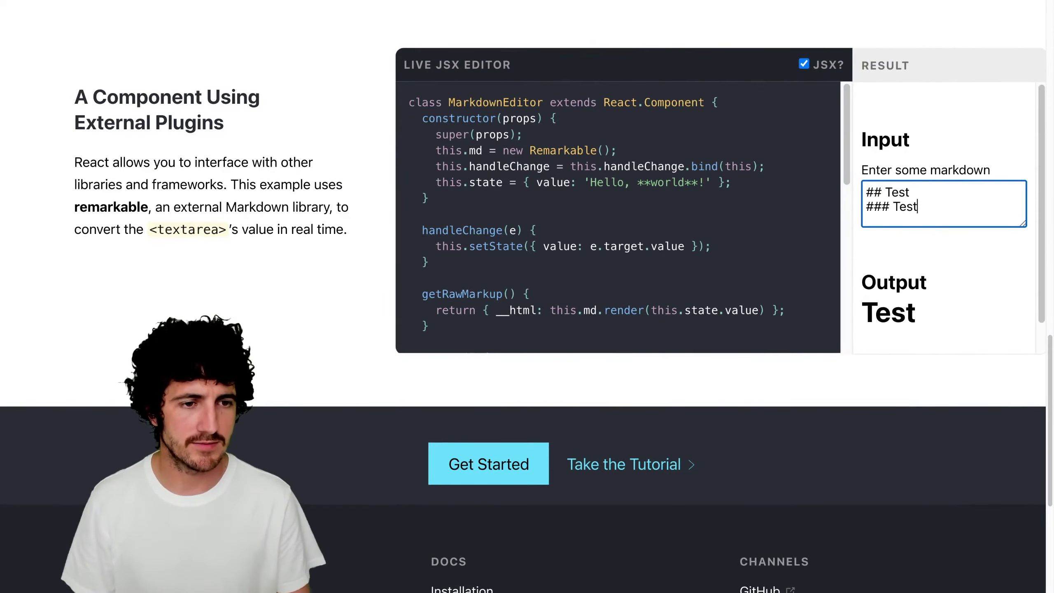
- Add This and That to the TODO list and type Those in its input
{"action": "scroll", "coordinate": [1016, 230], "scroll_direction": "down", "scroll_amount": 5}
{"action": "scroll", "coordinate": [980, 260], "scroll_direction": "up", "scroll_amount": 10}
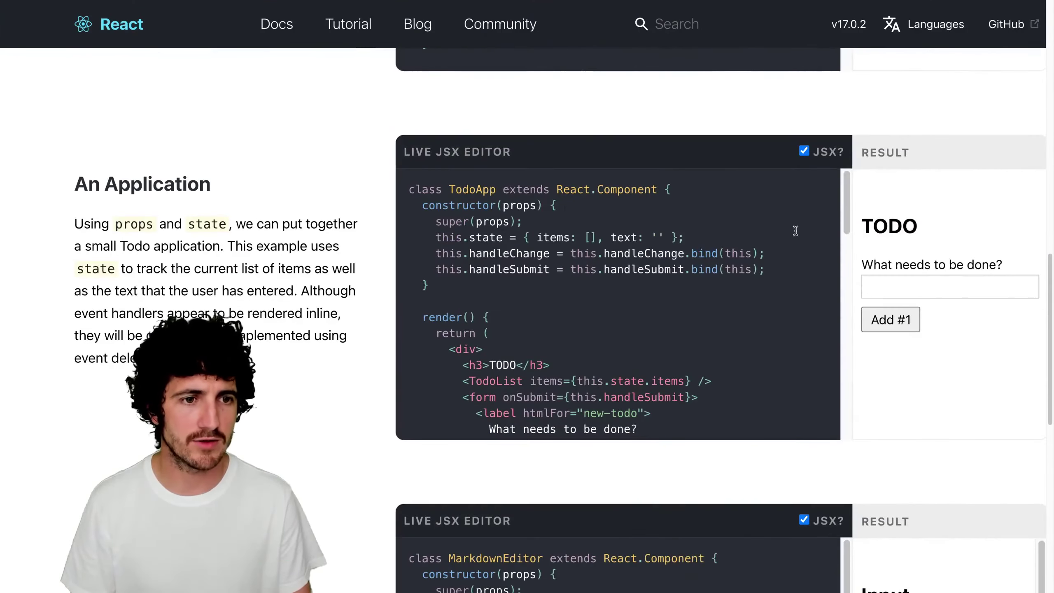
{"action": "left_click", "coordinate": [889, 292]}
{"action": "type", "text": "T"}
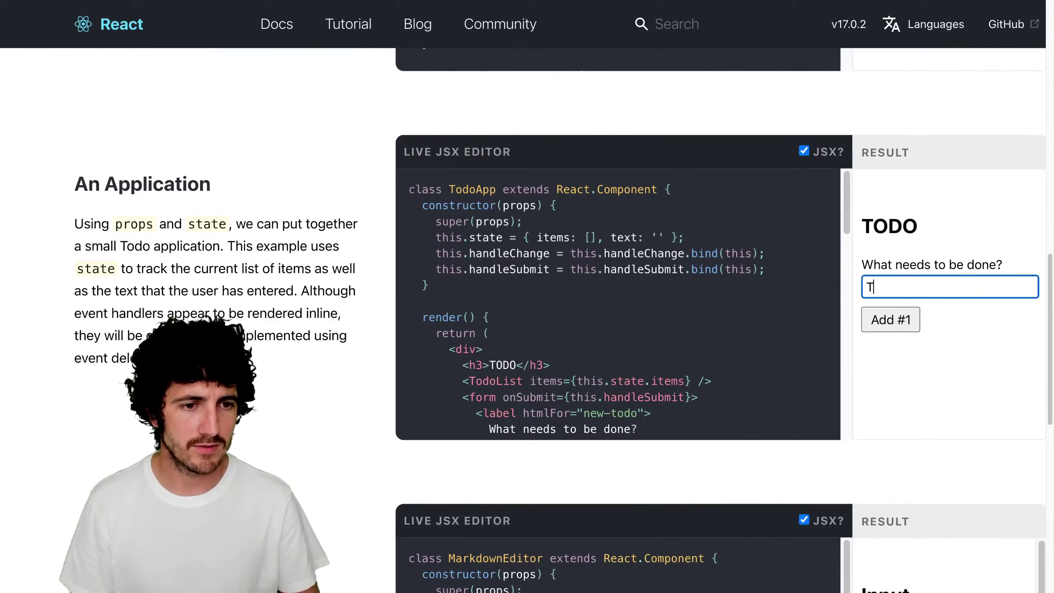
{"action": "type", "text": "his"}
{"action": "key", "text": "Return"}
{"action": "type", "text": "That"}
{"action": "key", "text": "Return"}
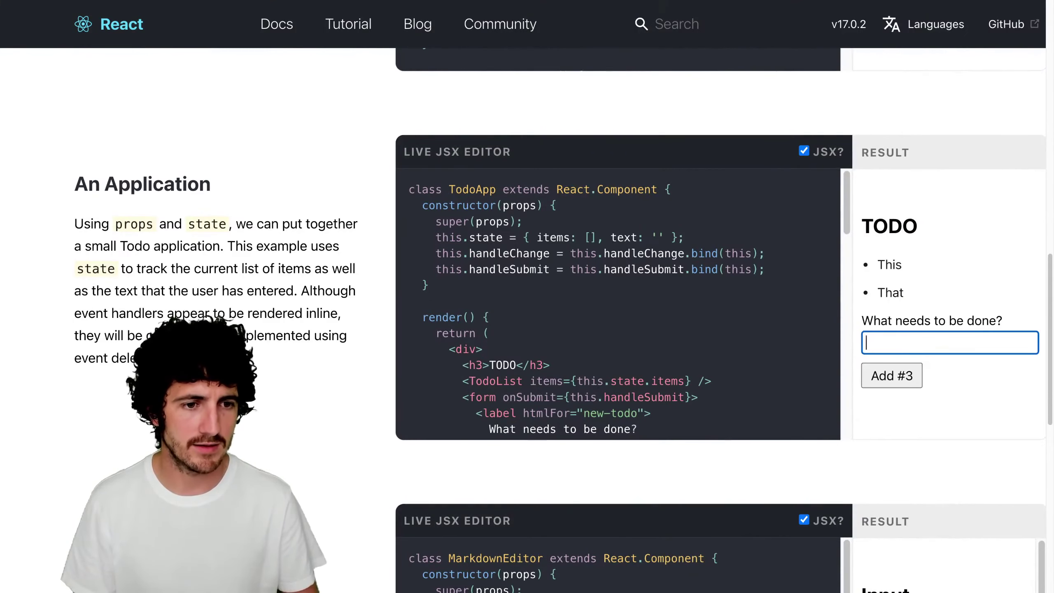
{"action": "type", "text": "Those"}
{"action": "scroll", "coordinate": [888, 296], "scroll_direction": "up", "scroll_amount": 8}
- Change the Timer's setInterval delay from 1000 to 50 ms so the seconds count up rapidly
{"action": "scroll", "coordinate": [892, 282], "scroll_direction": "up", "scroll_amount": 2}
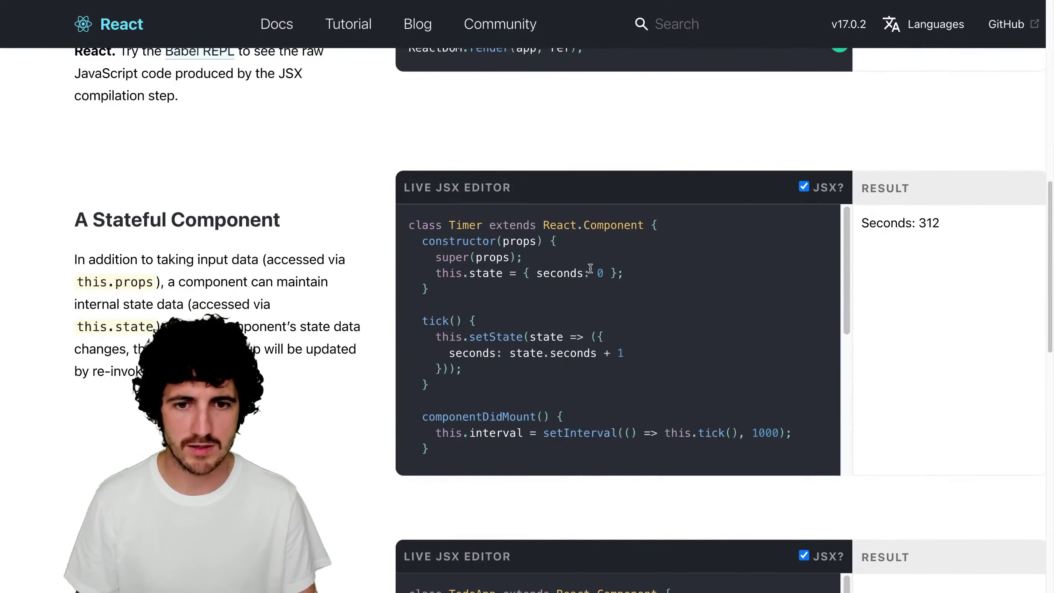
{"action": "double_click", "coordinate": [620, 353]}
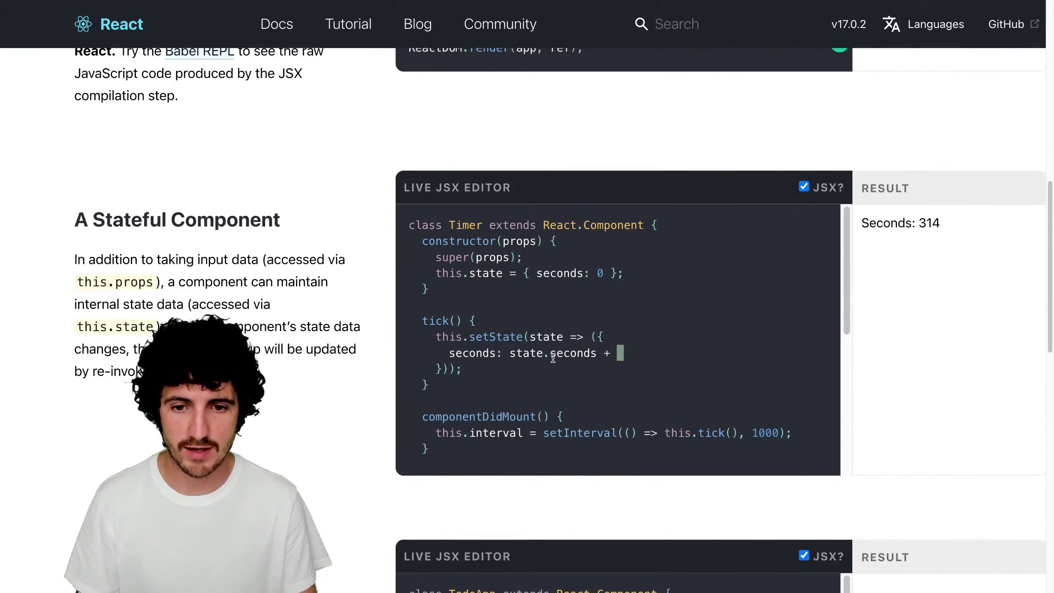
{"action": "scroll", "coordinate": [553, 358], "scroll_direction": "down", "scroll_amount": 5}
{"action": "double_click", "coordinate": [766, 352]}
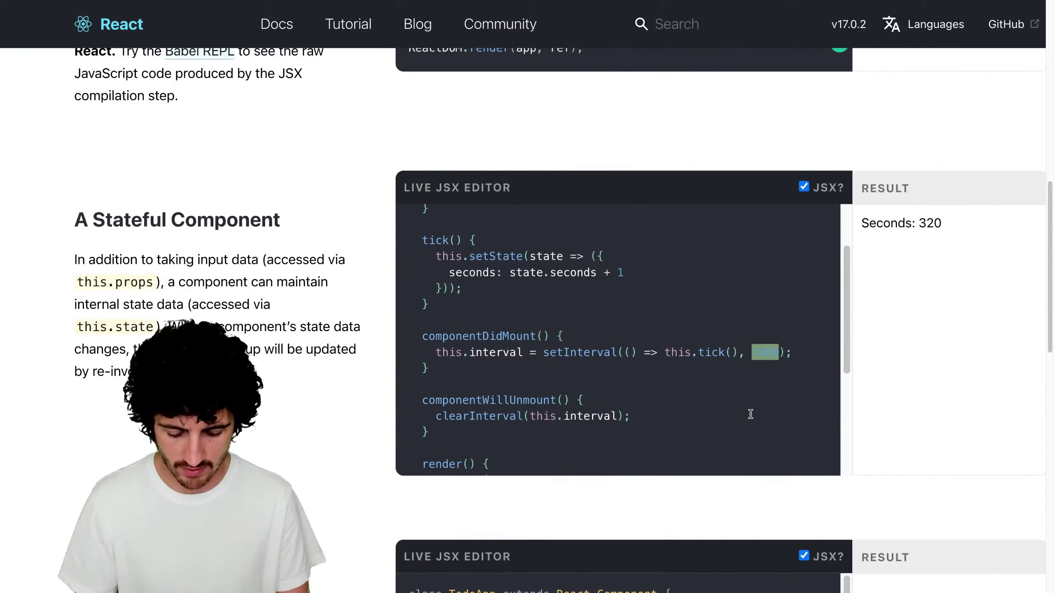
{"action": "type", "text": "50"}
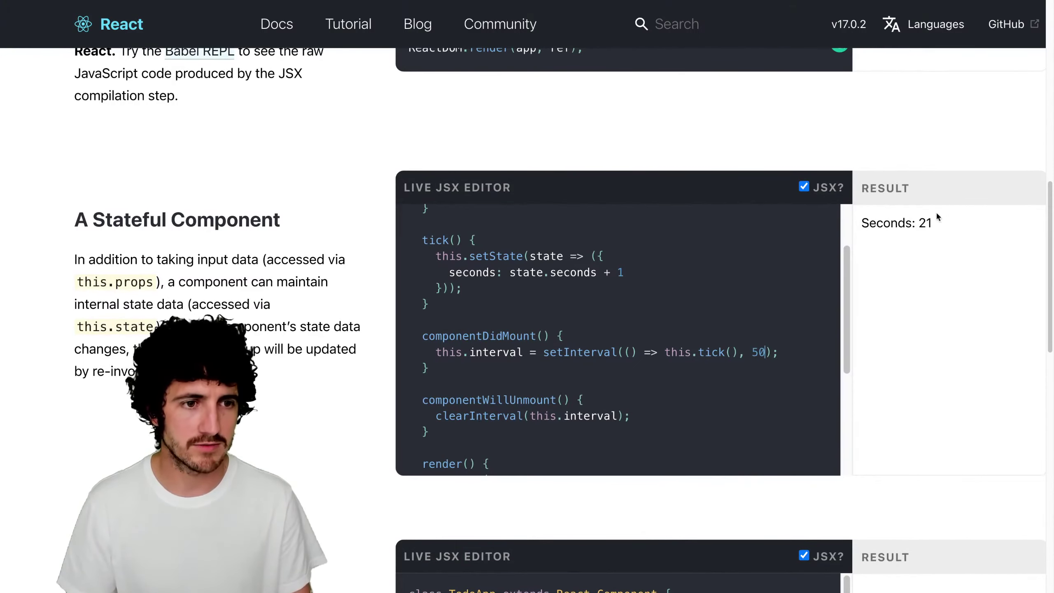
{"action": "scroll", "coordinate": [975, 218], "scroll_direction": "up", "scroll_amount": 5}
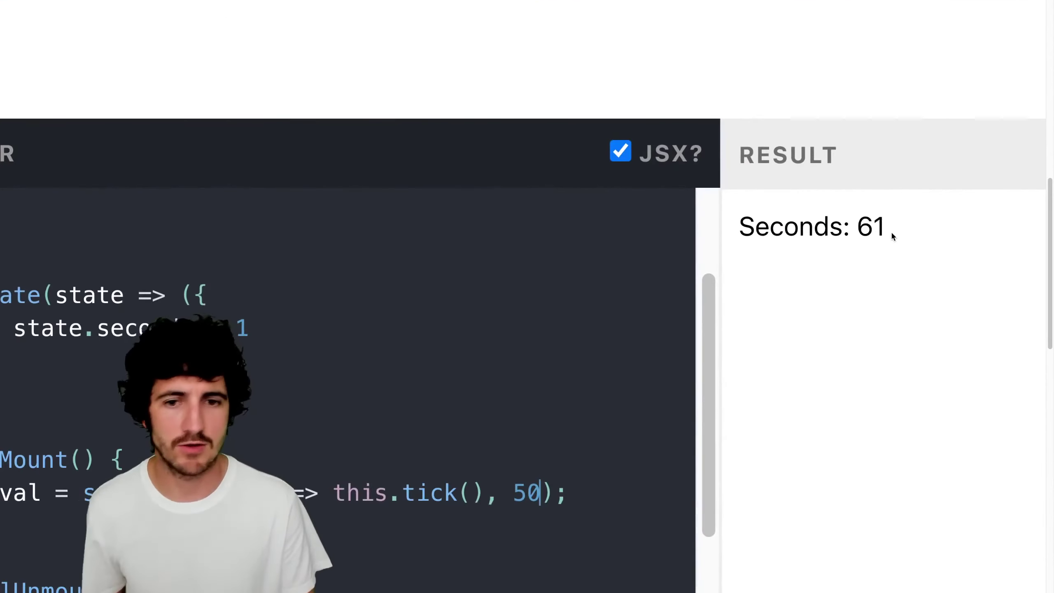
{"action": "scroll", "coordinate": [895, 231], "scroll_direction": "down", "scroll_amount": 5}
{"action": "scroll", "coordinate": [558, 209], "scroll_direction": "up", "scroll_amount": 3}
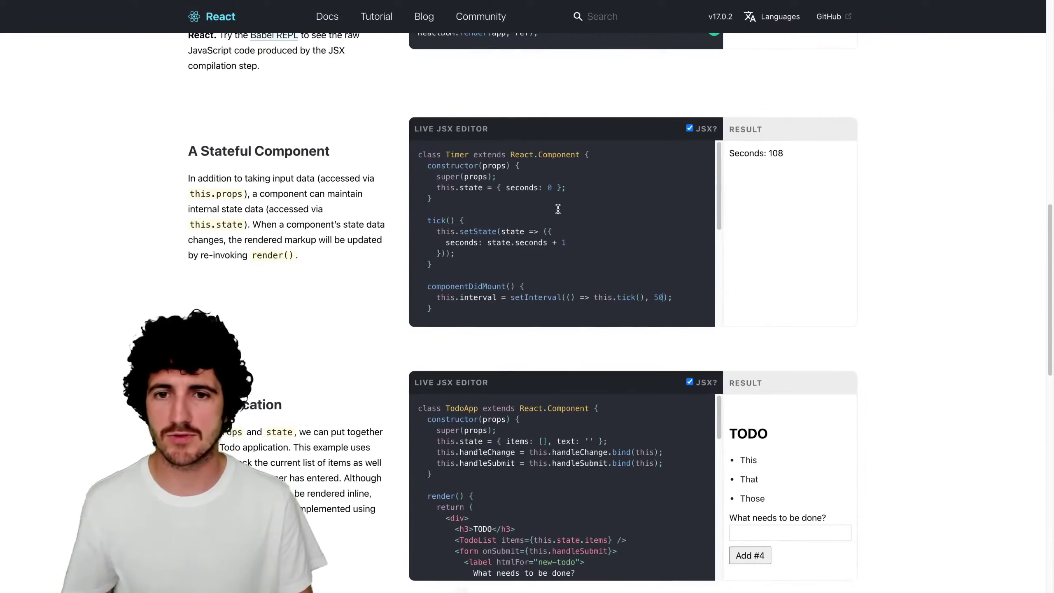
{"action": "scroll", "coordinate": [558, 209], "scroll_direction": "up", "scroll_amount": 15}
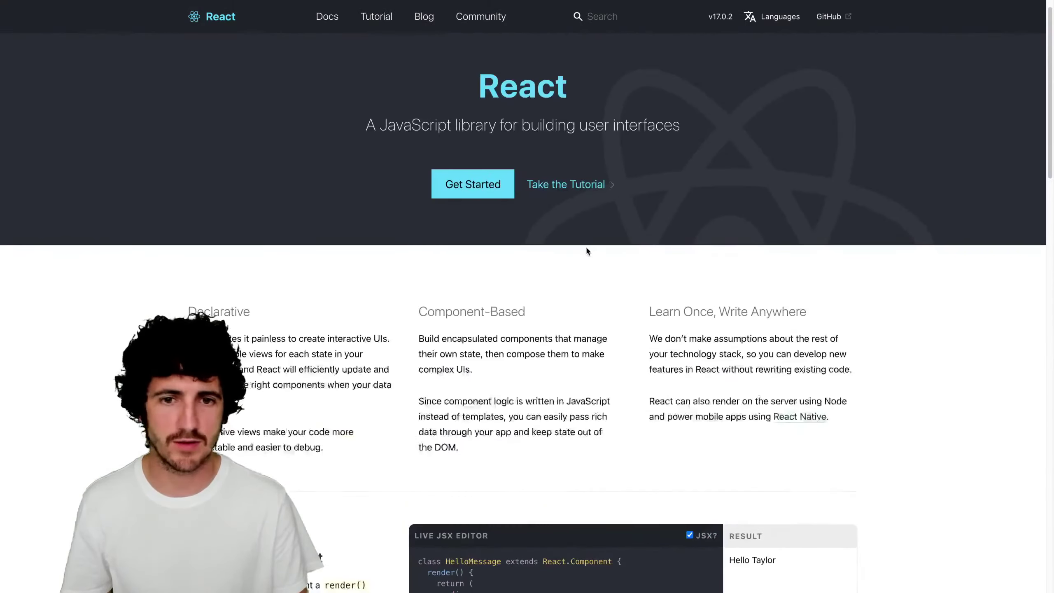
- Open React's facebook/react GitHub repository, glance at its Releases page, then return
{"action": "scroll", "coordinate": [586, 251], "scroll_direction": "up", "scroll_amount": 1}
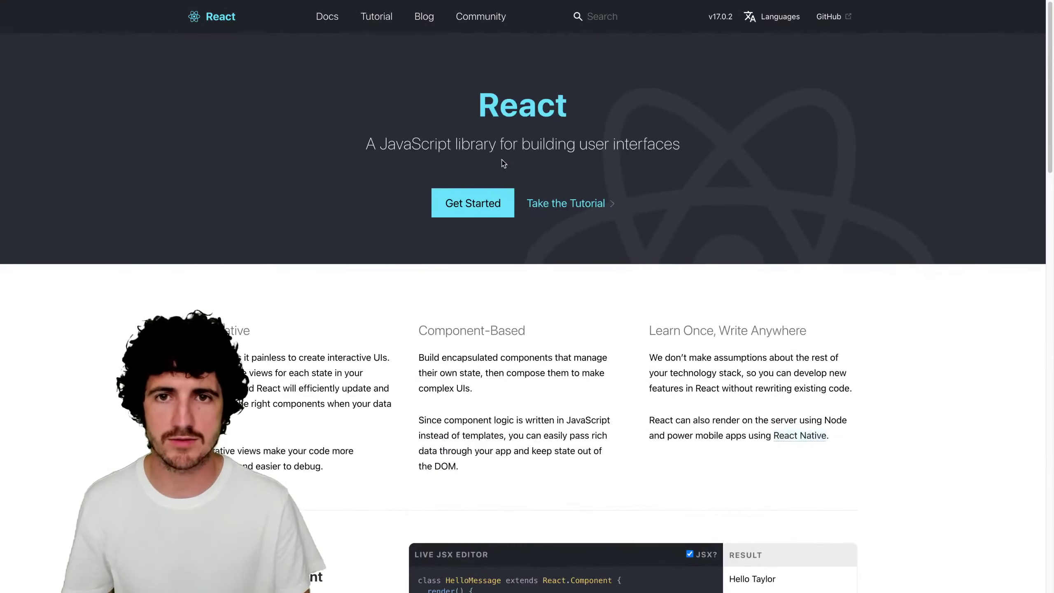
{"action": "left_click", "coordinate": [818, 19]}
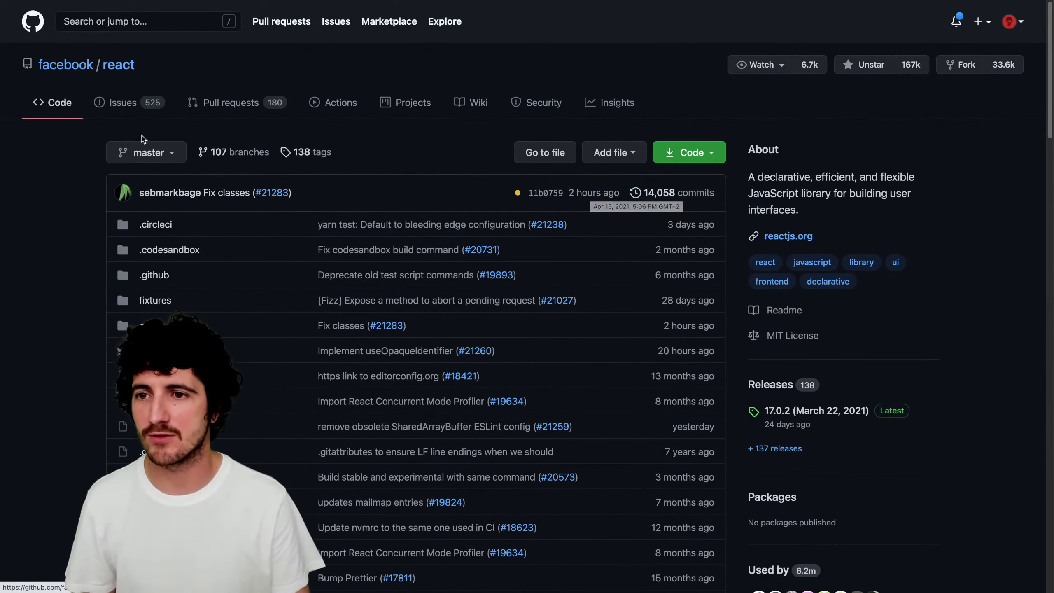
{"action": "key", "text": "alt+Right"}
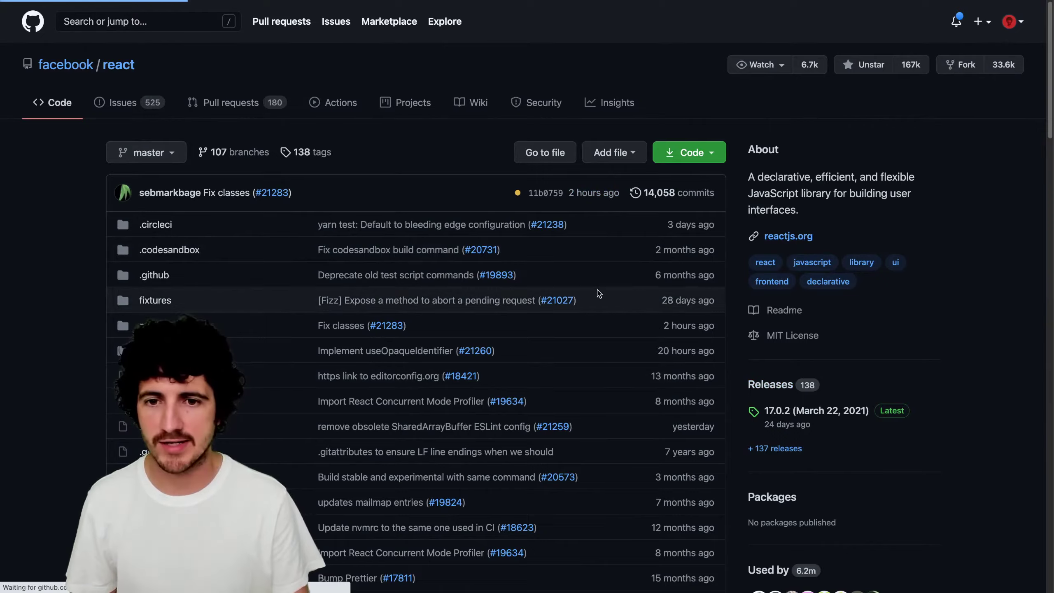
{"action": "scroll", "coordinate": [593, 296], "scroll_direction": "down", "scroll_amount": 20}
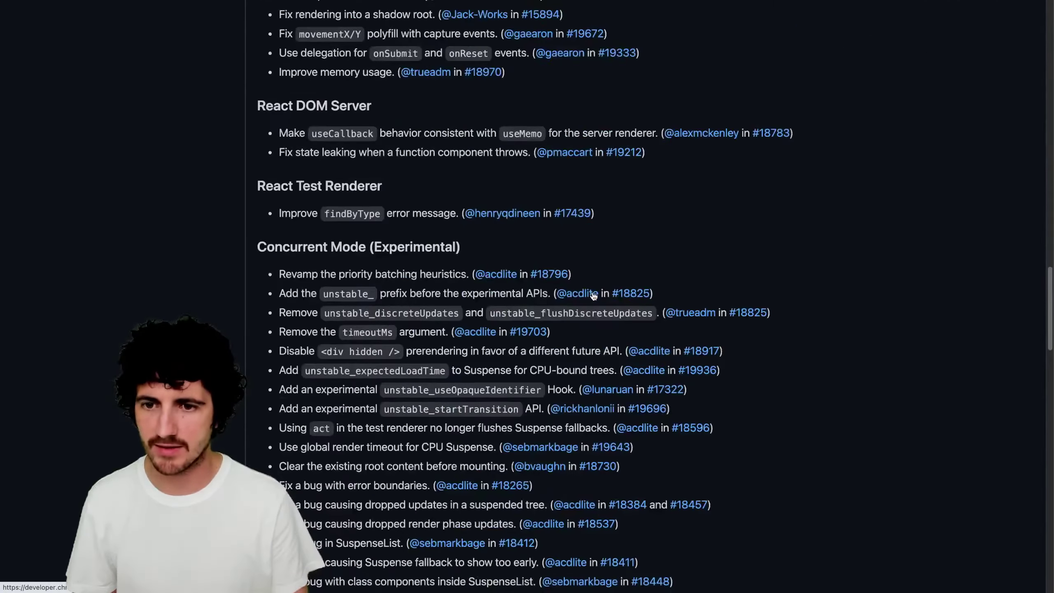
{"action": "key", "text": "alt+Left"}
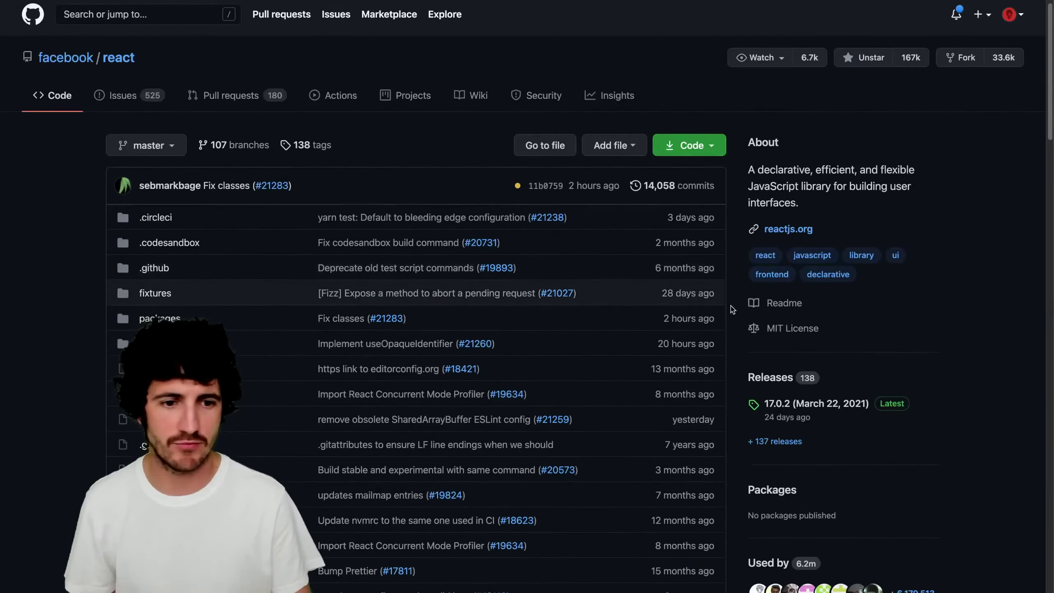
- Bring the repository's Used by 6.2m and 1,542 contributors details into view
{"action": "scroll", "coordinate": [778, 311], "scroll_direction": "down", "scroll_amount": 6}
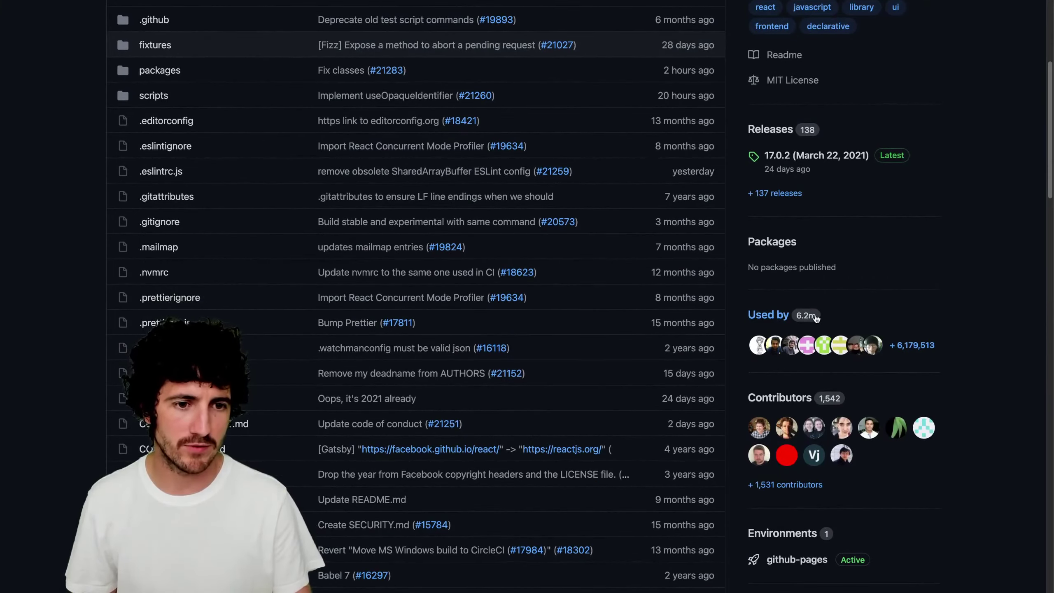
{"action": "scroll", "coordinate": [816, 320], "scroll_direction": "down", "scroll_amount": 3}
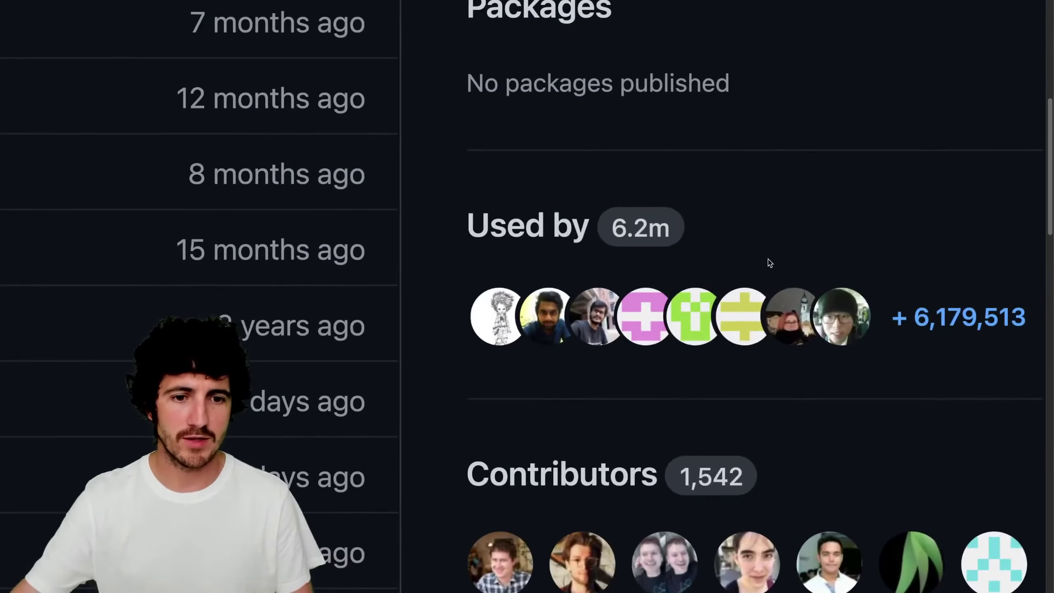
{"action": "scroll", "coordinate": [829, 245], "scroll_direction": "down", "scroll_amount": 3}
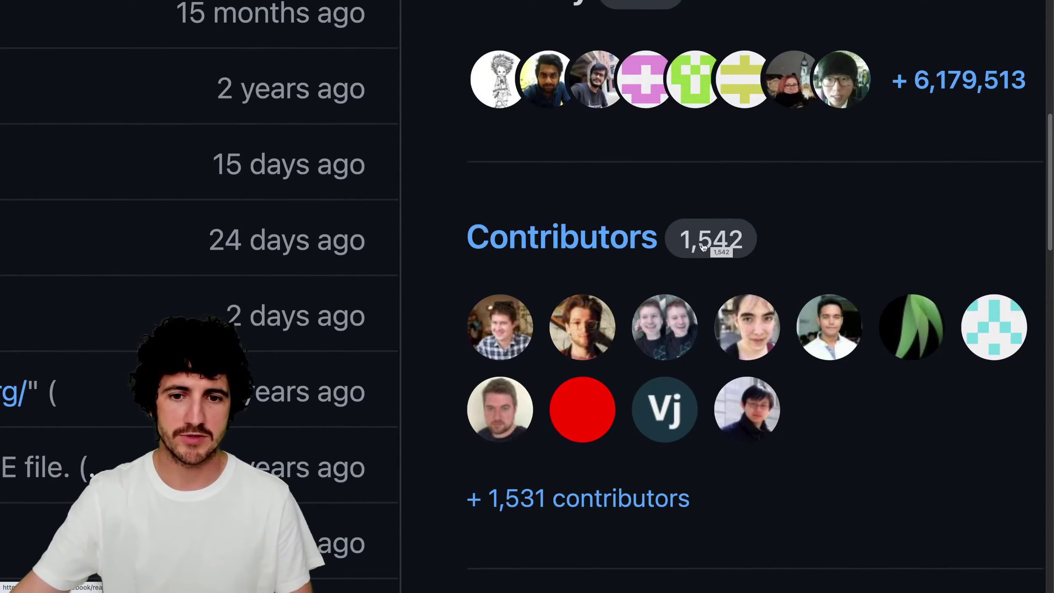
{"action": "mouse_move", "coordinate": [514, 324]}
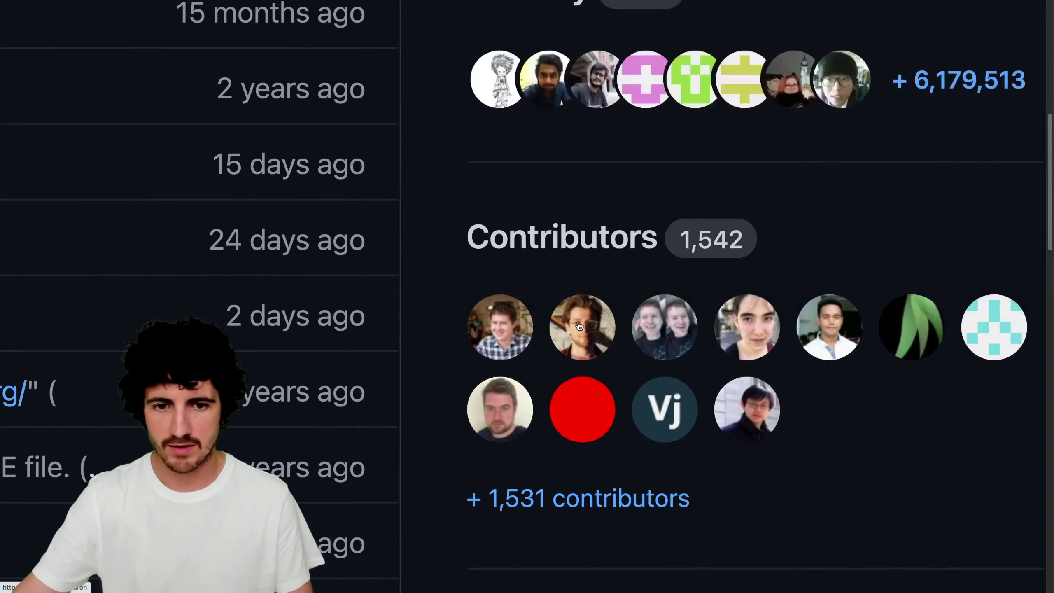
{"action": "mouse_move", "coordinate": [581, 326]}
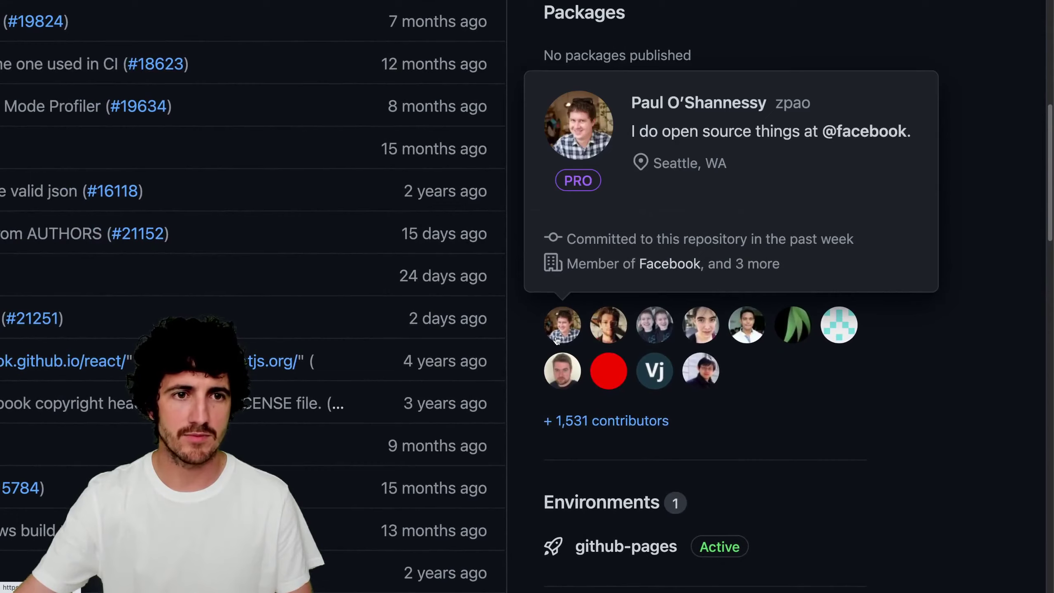